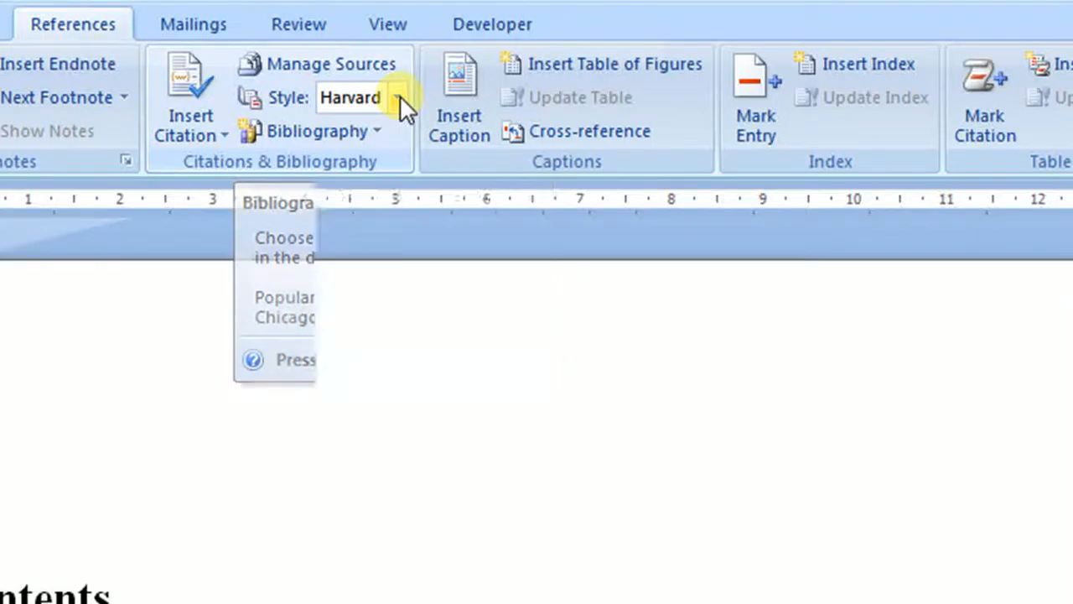
left_click(400, 95)
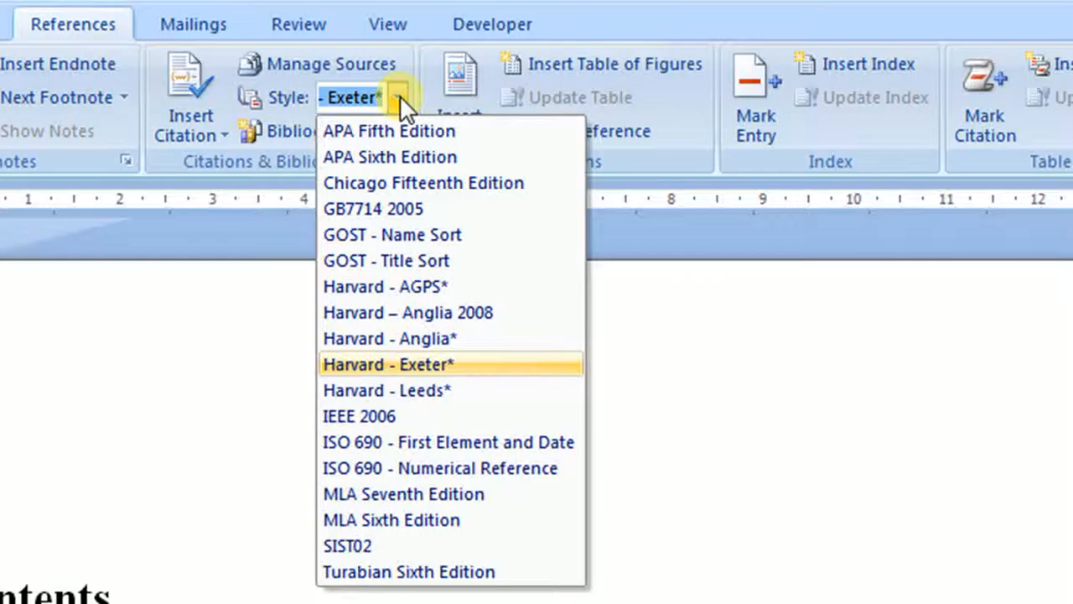
left_click(672, 231)
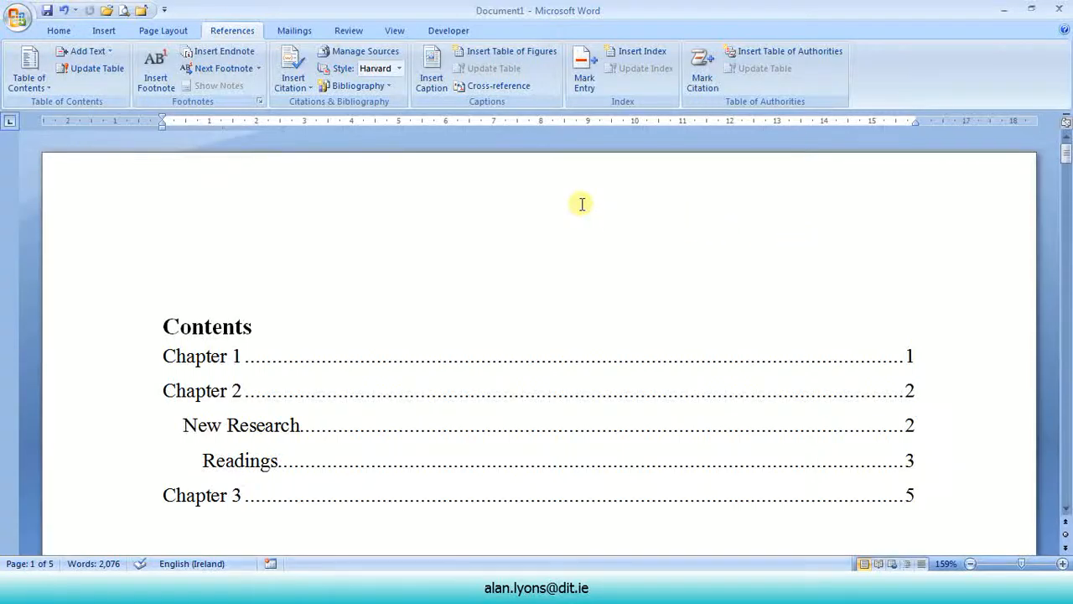
Insert the built-in Bibliography on the empty line at the end of the document.
key("ctrl+End")
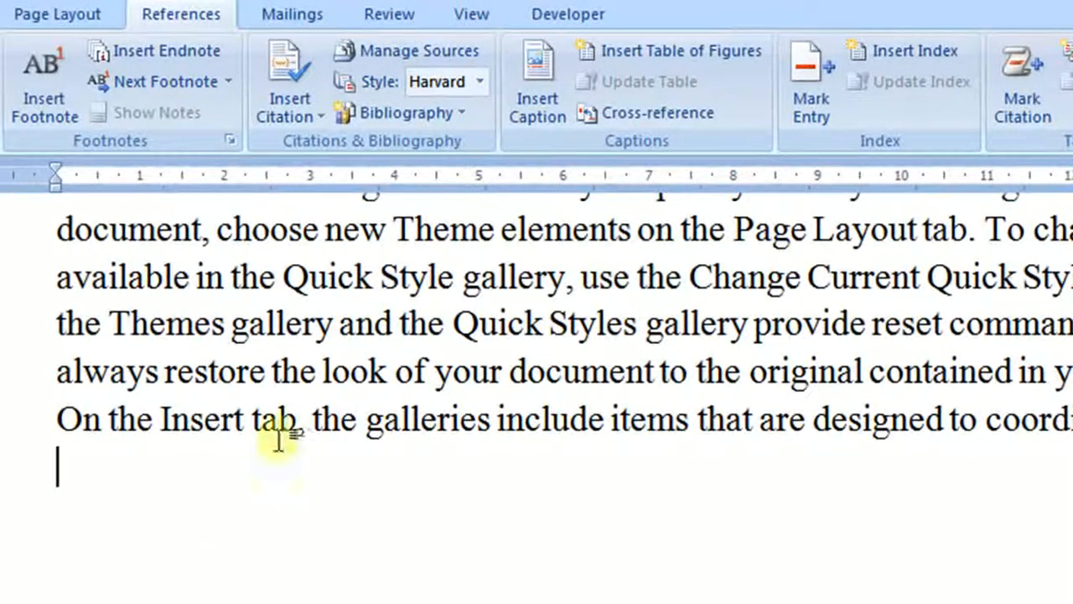
left_click(458, 113)
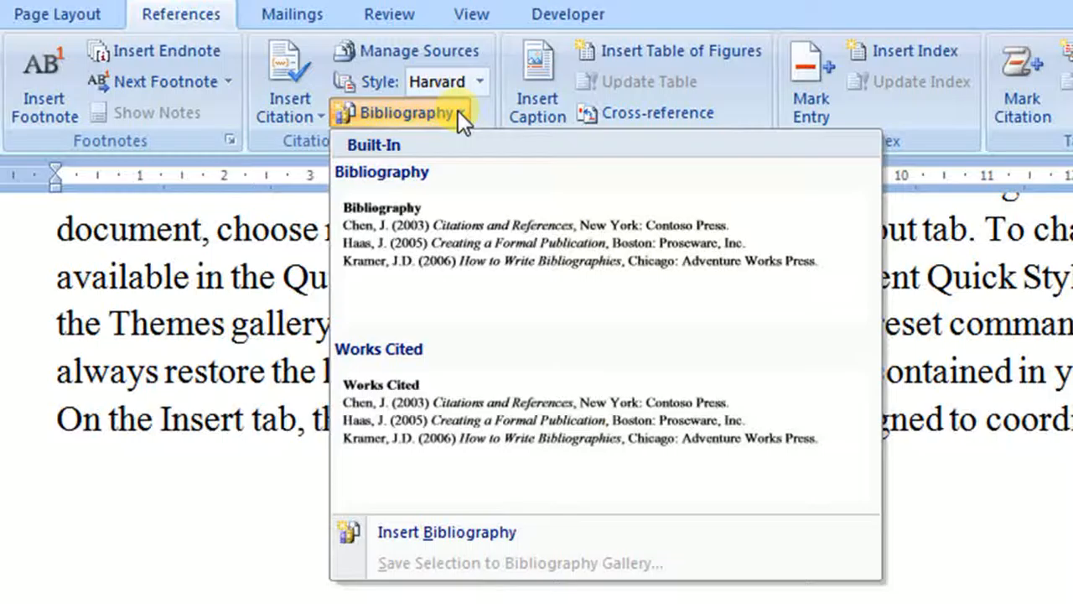
left_click(424, 243)
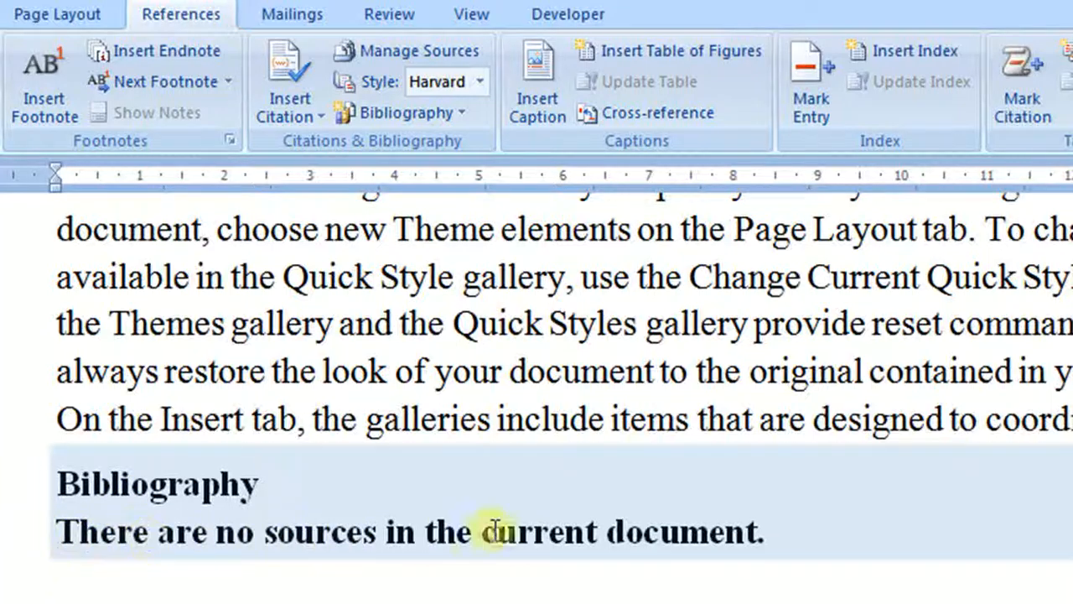
left_click(826, 592)
Check which paragraph style is applied to the Bibliography heading.
double_click(60, 484)
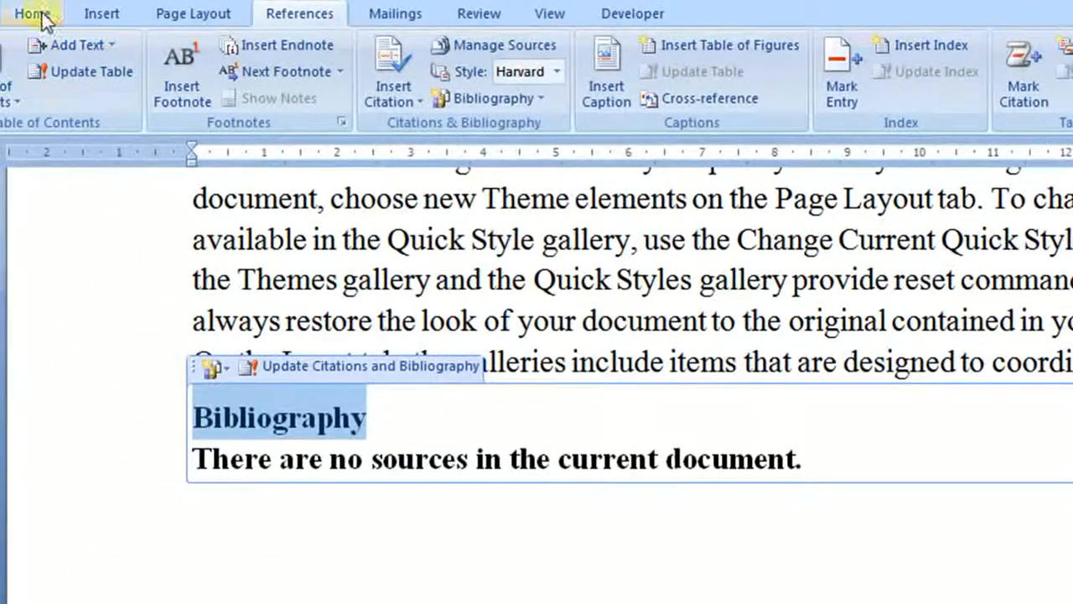
left_click(39, 17)
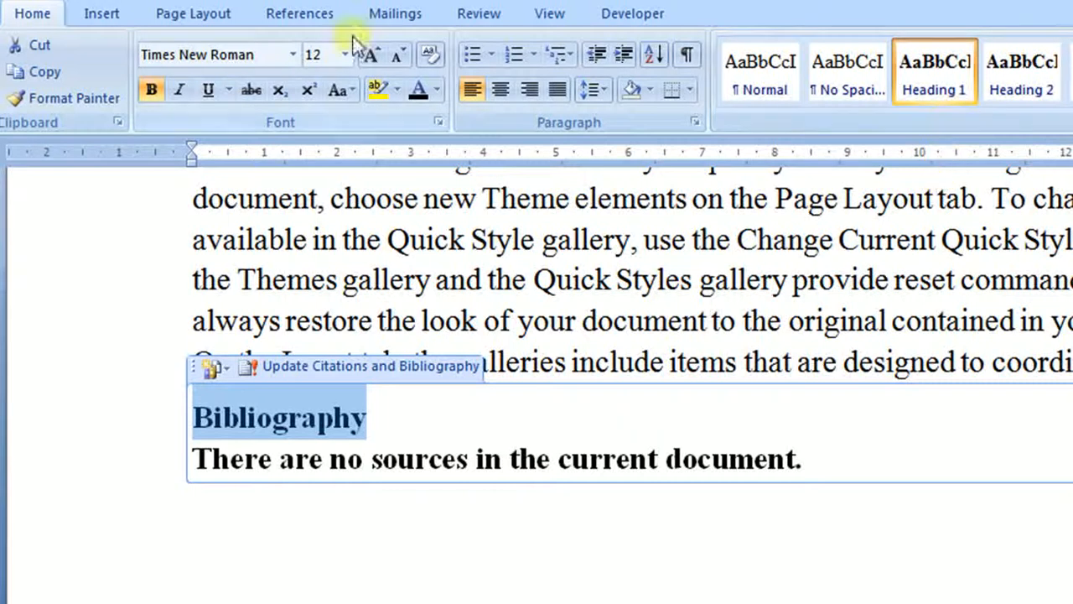
left_click(292, 20)
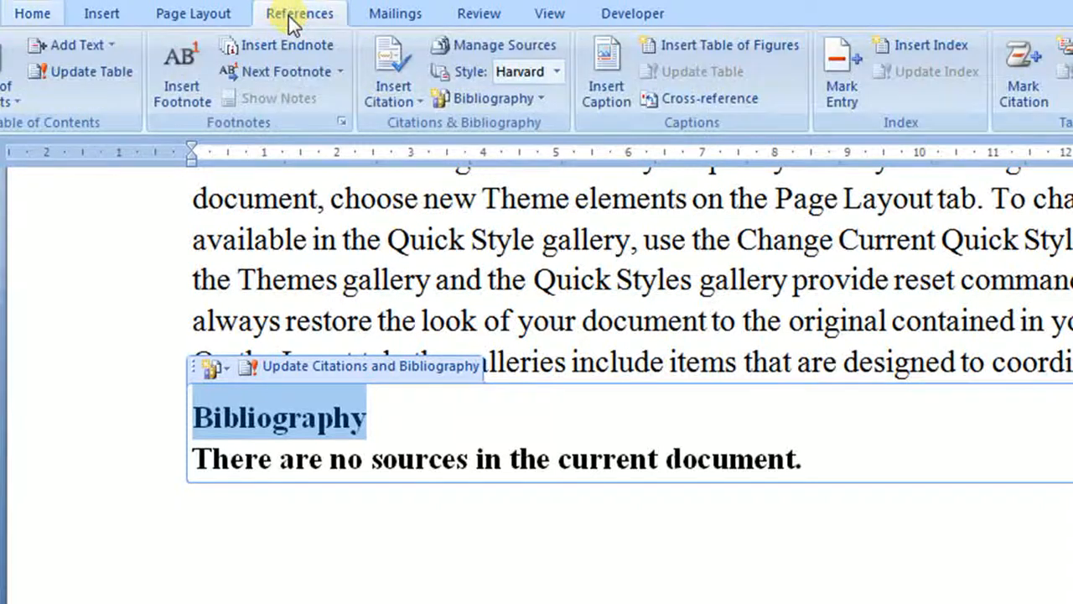
left_click(957, 361)
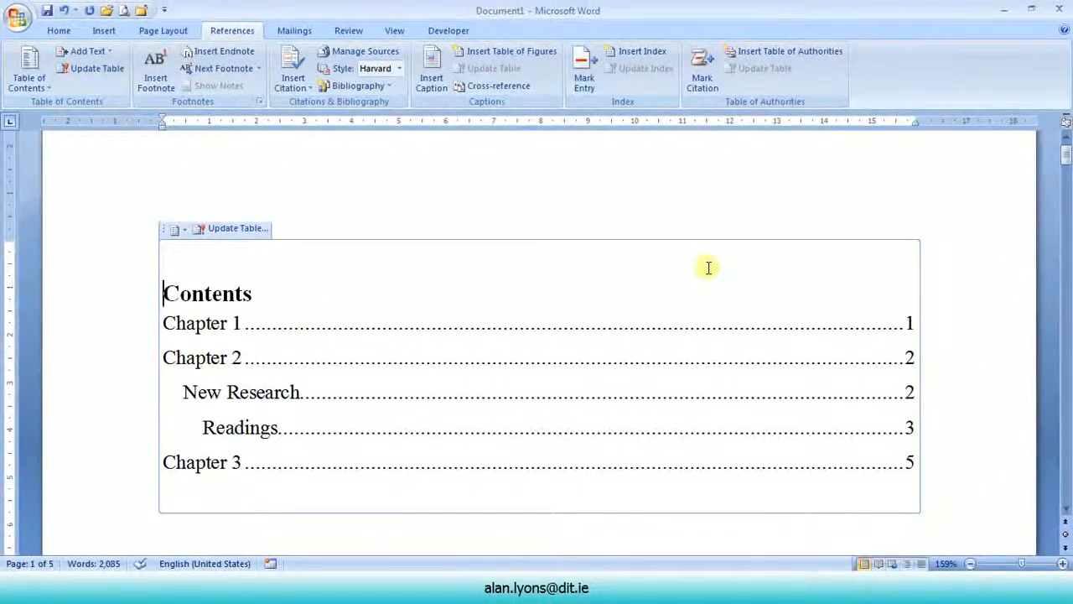
Start a new citation source right after "current document look" in the first paragraph of Chapter 1.
scroll(708, 268, "down", 3)
scroll(700, 270, "down", 2)
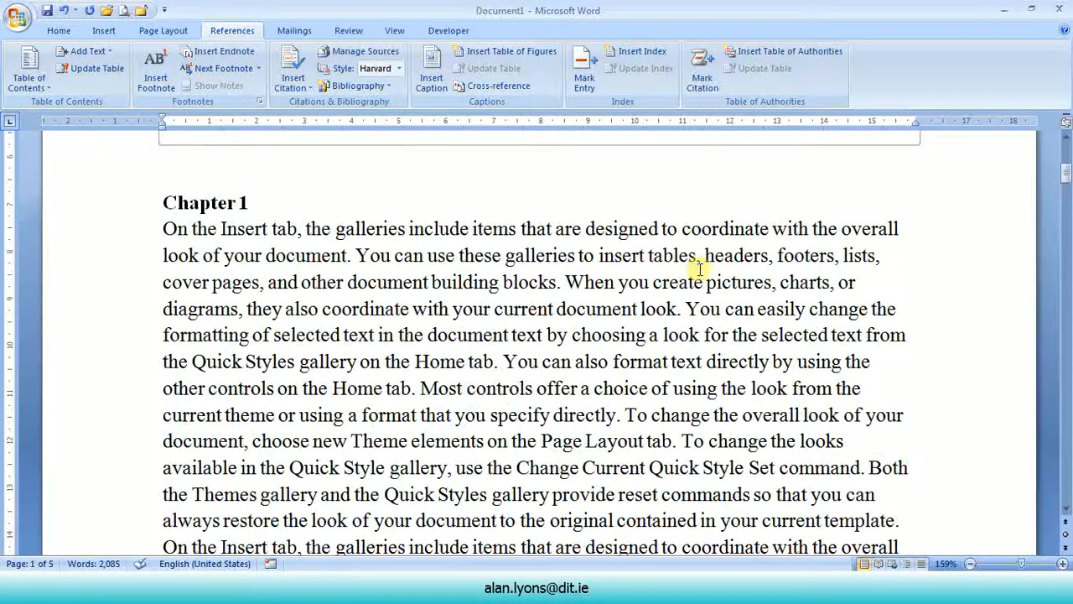
scroll(701, 269, "down", 1)
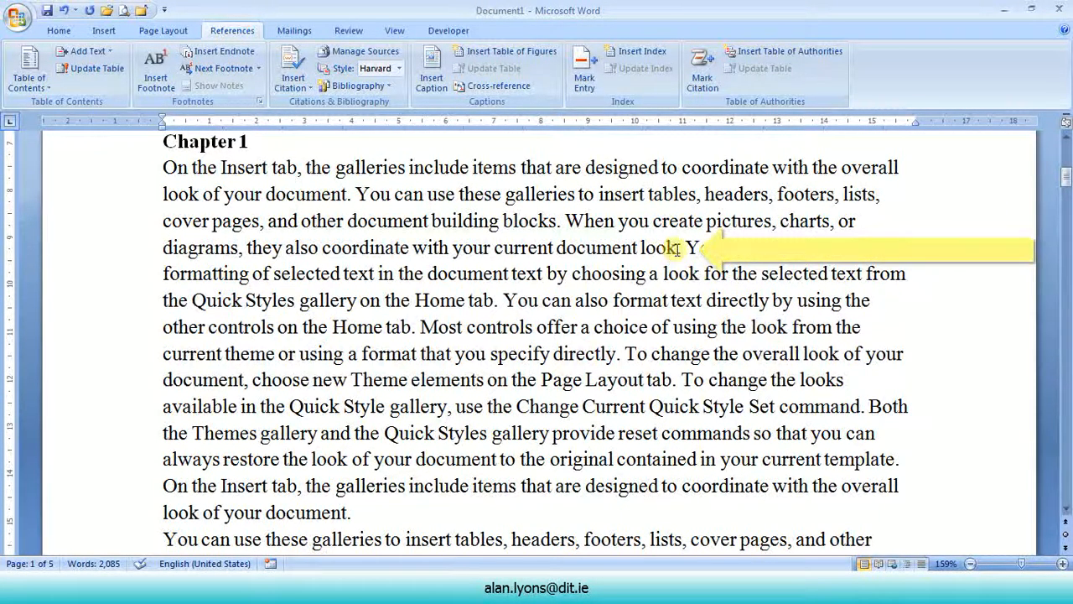
left_click(677, 250)
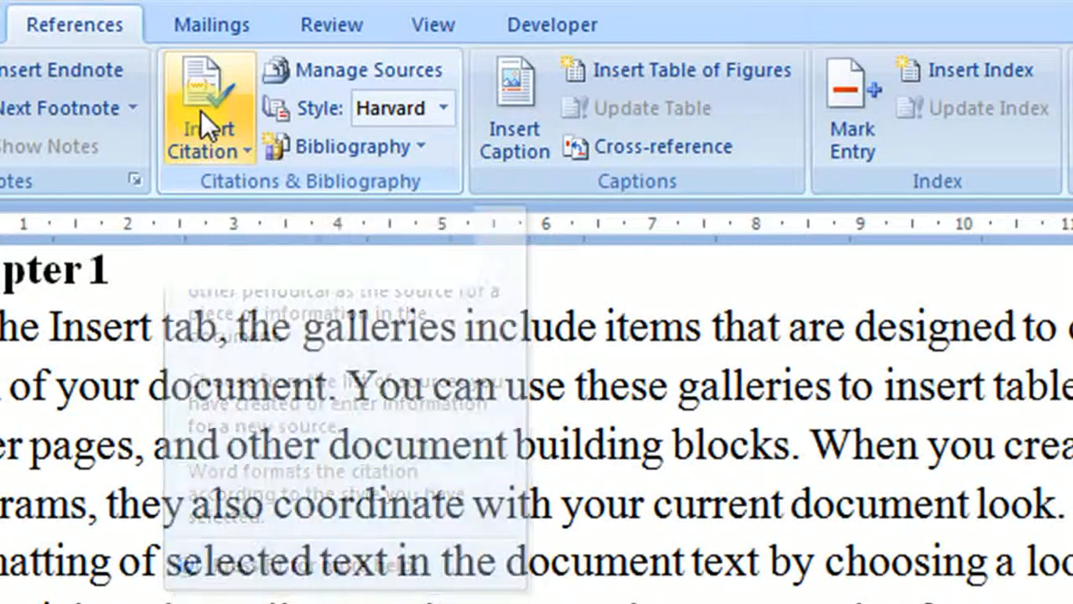
left_click(201, 112)
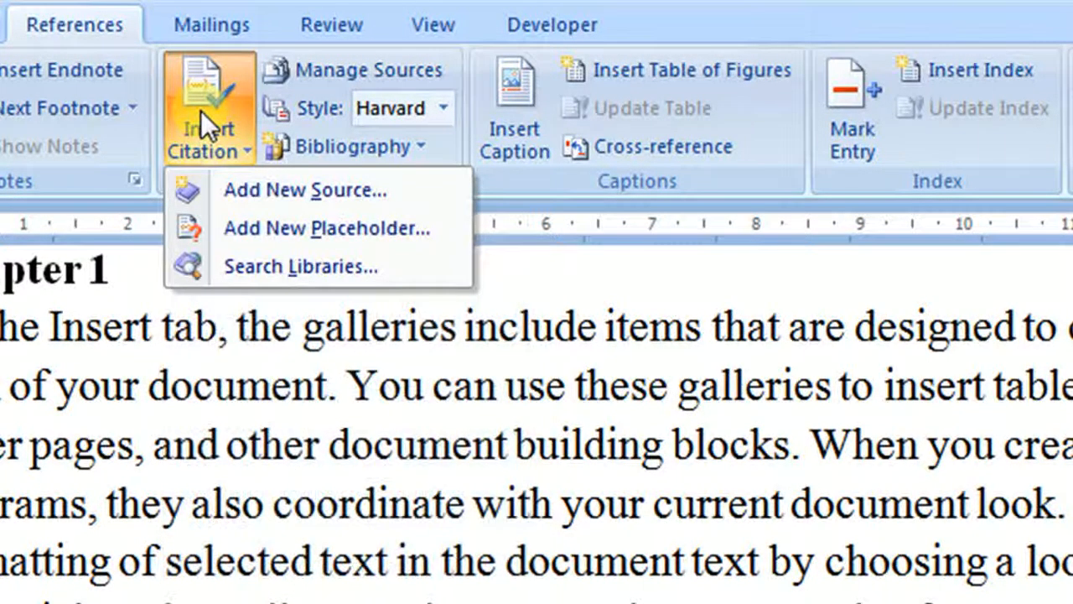
left_click(264, 187)
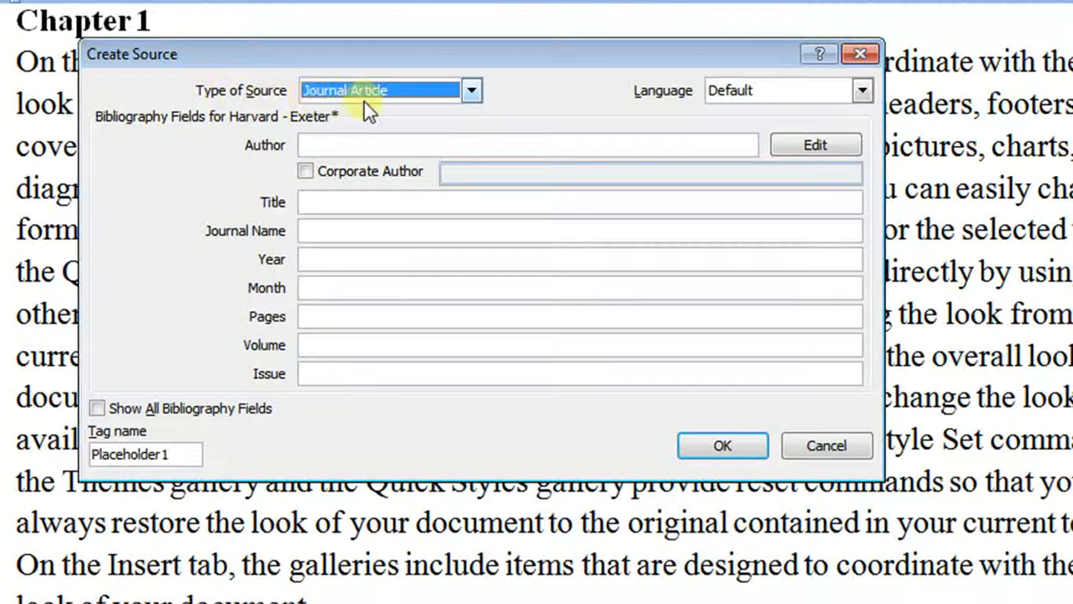
Switch the source type to Book and back to Journal Article to compare their fields.
left_click(471, 92)
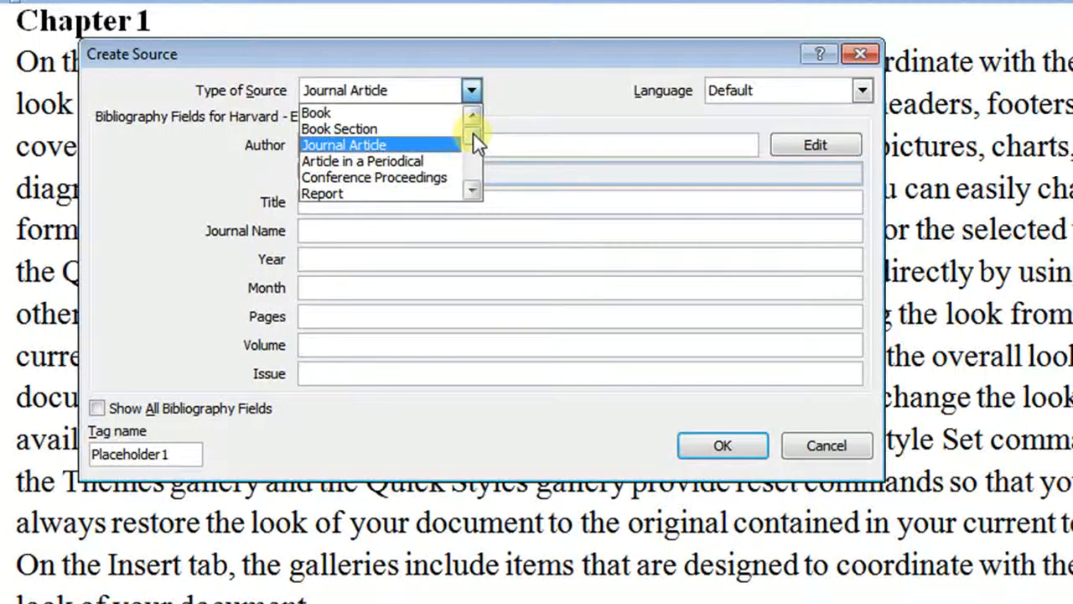
mouse_move(473, 132)
left_mouse_down()
mouse_move(471, 175)
mouse_move(471, 135)
left_mouse_up()
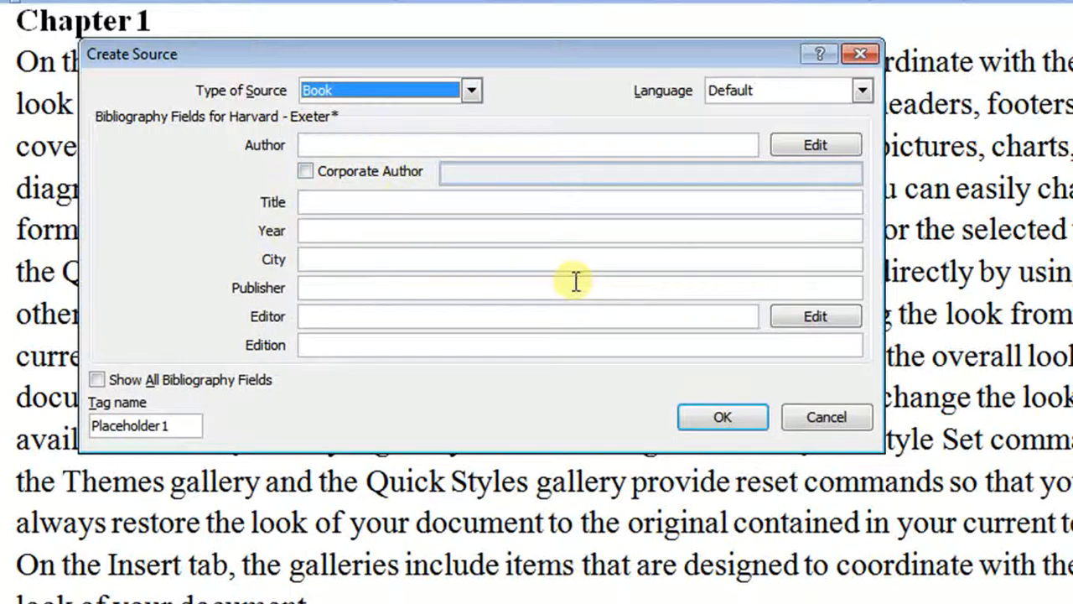
left_click(472, 92)
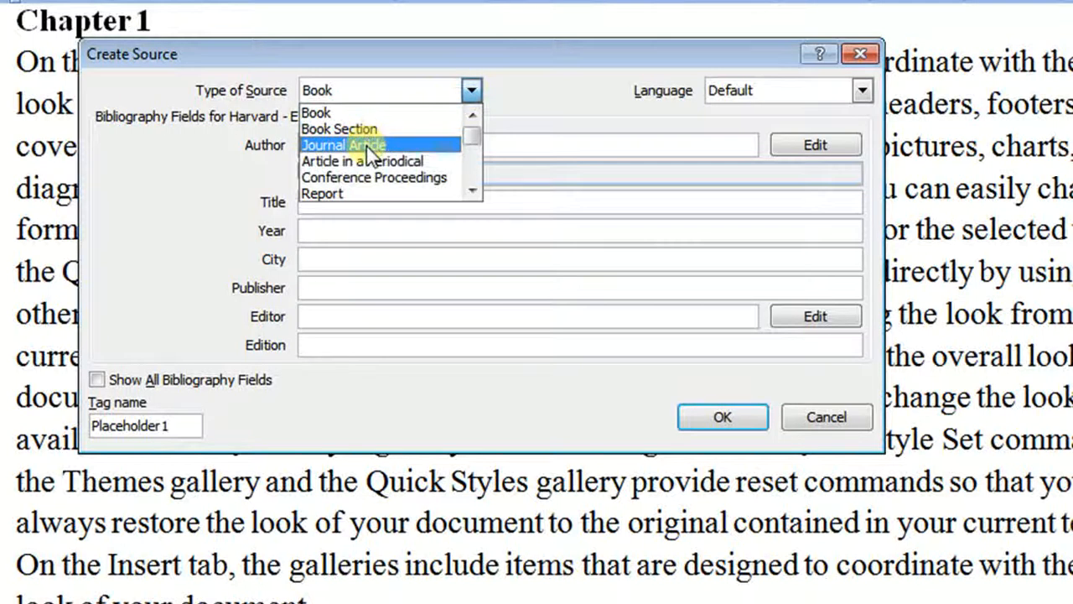
left_click(390, 209)
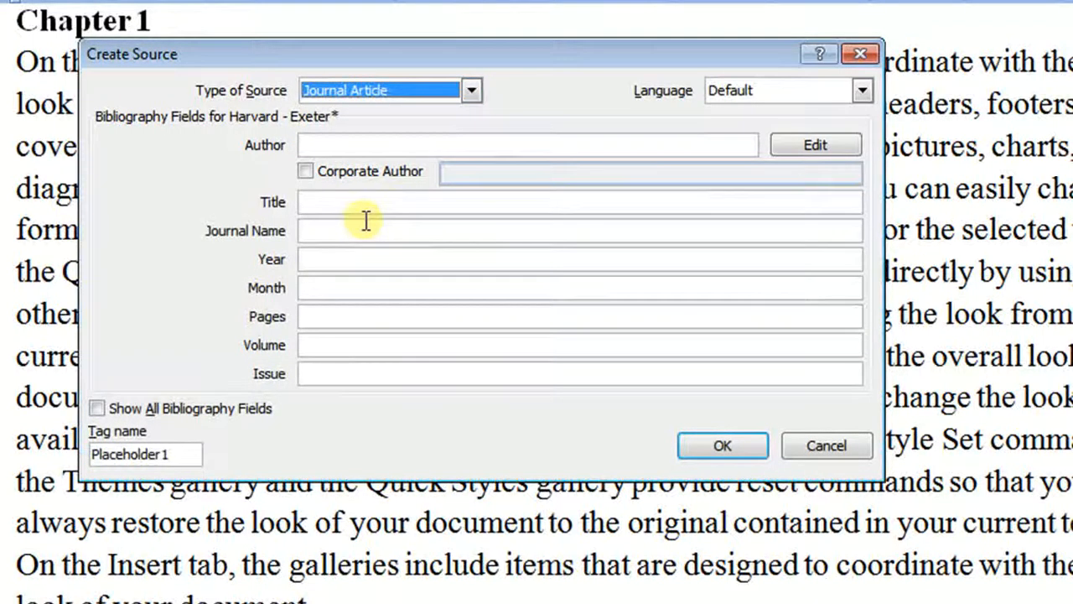
Enter the author's surname and initial, and set the article title to "Wordprocessing for Academic Writing".
left_click(338, 146)
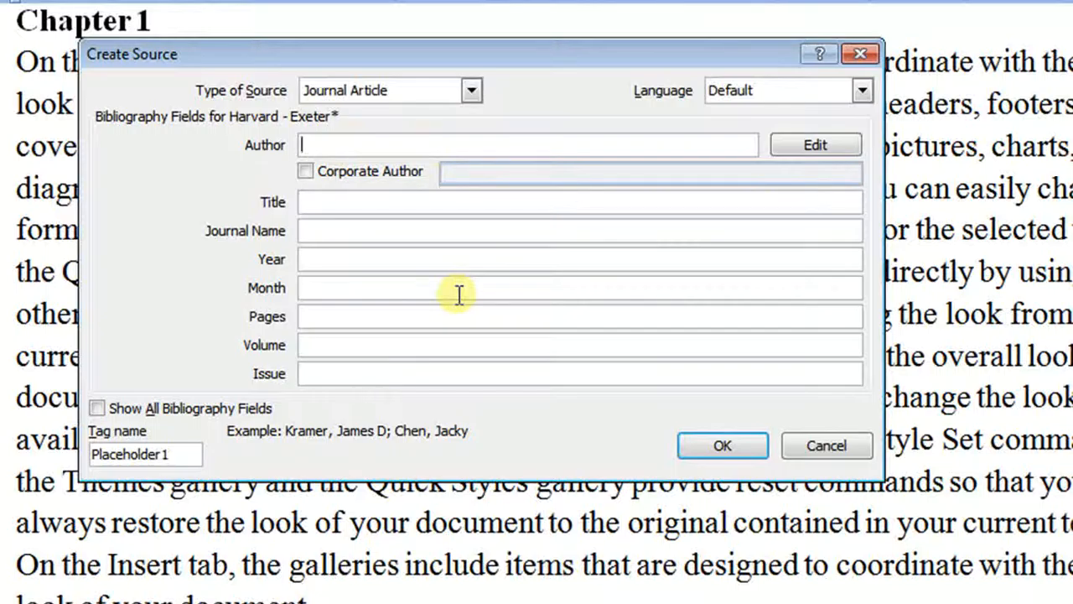
type("Lyons, A.")
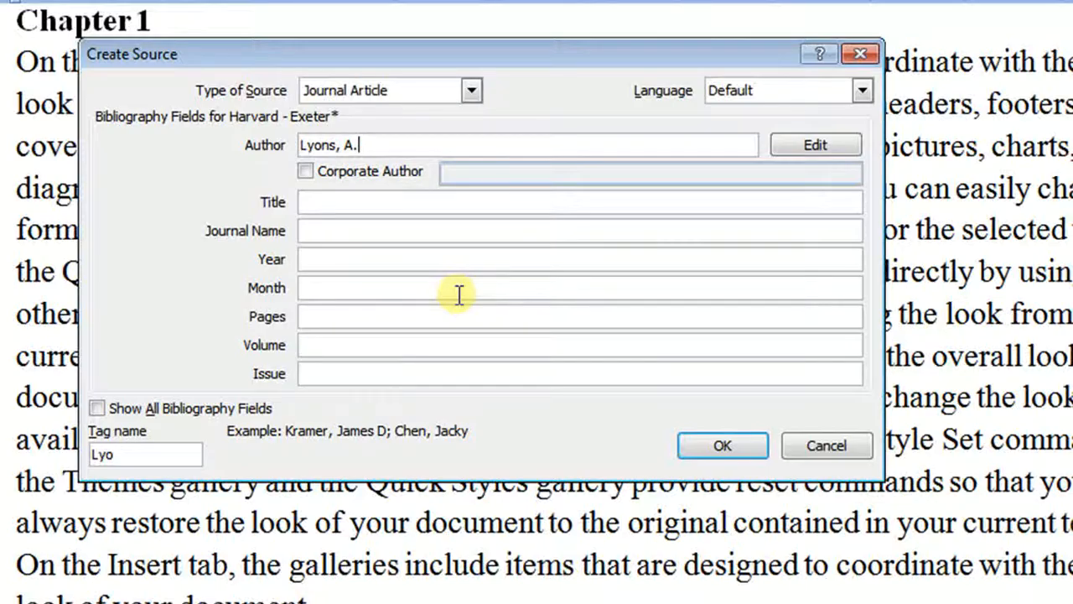
type(";")
key("BackSpace")
left_click(331, 202)
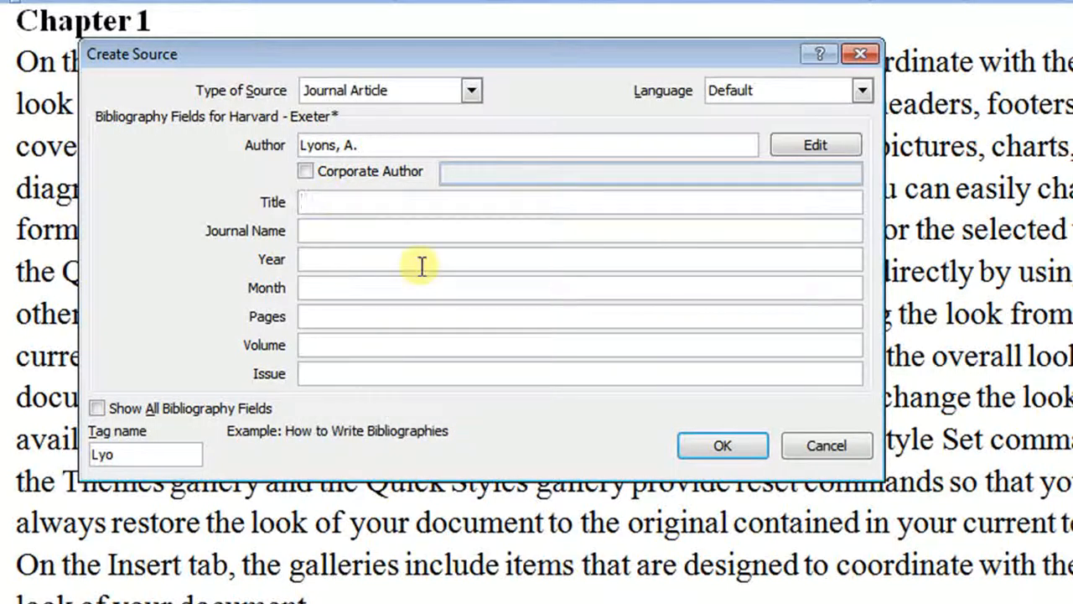
type("Wordprocessing for Academic W")
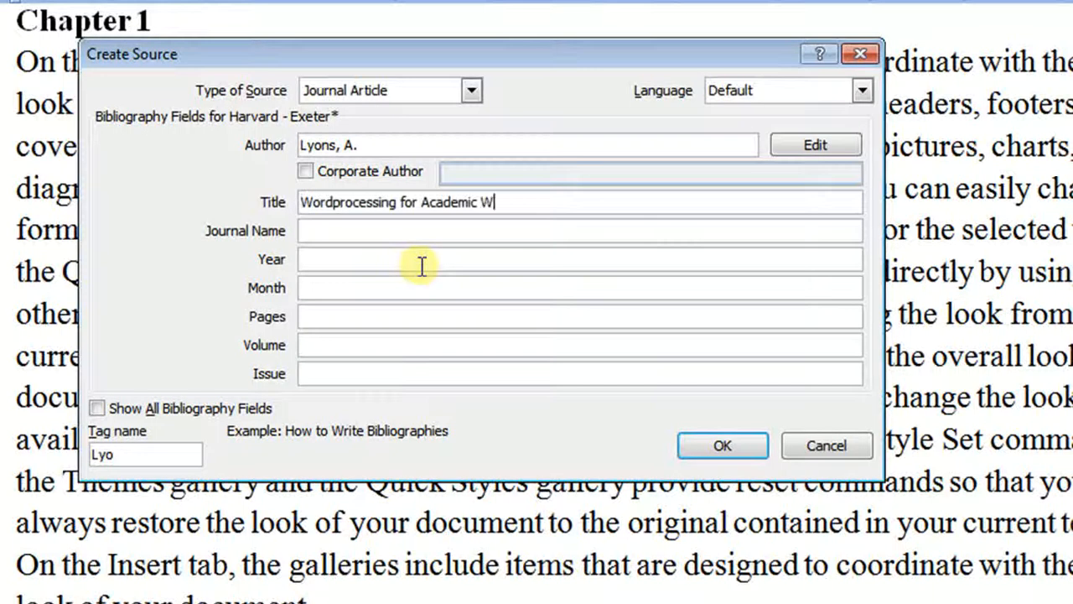
type("ritin")
type("g")
Set the journal name to "Wordprocessing Monthly" and the publication date to January 2015.
left_click(379, 232)
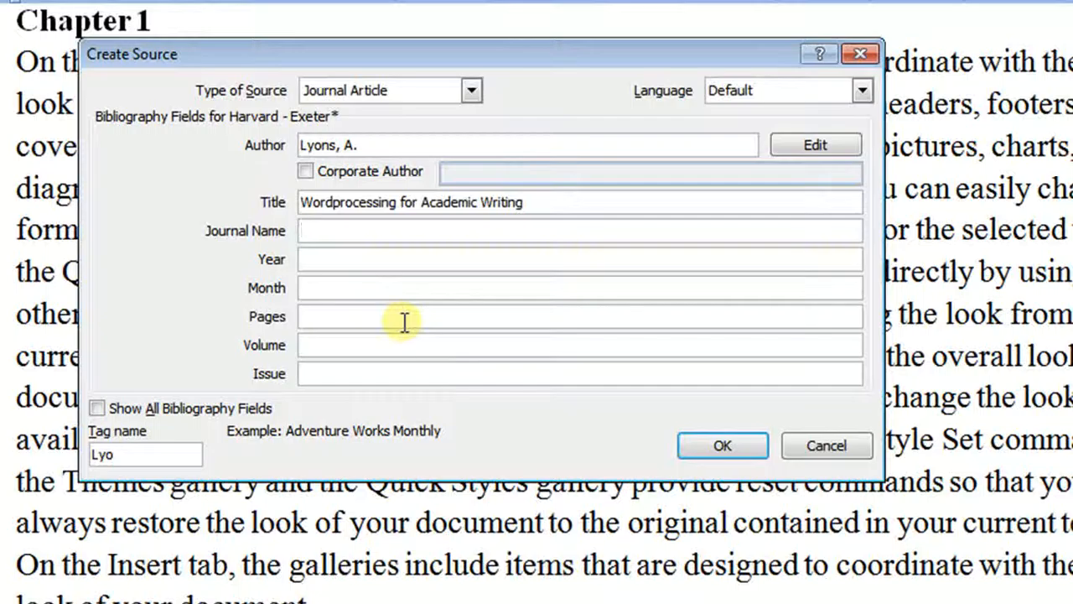
type("Wordprocessing Monthly")
left_click(386, 263)
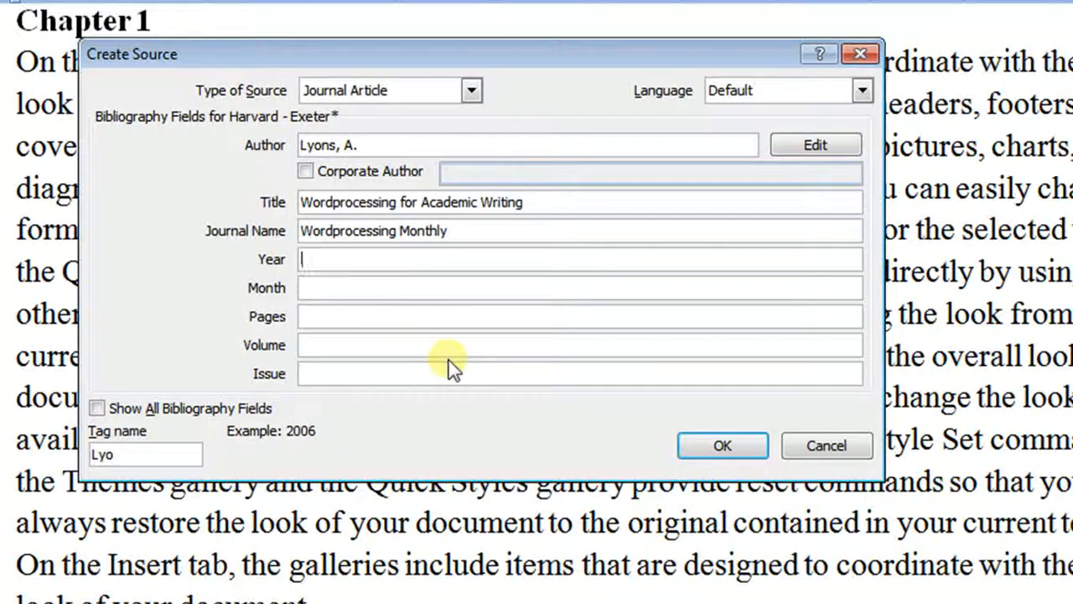
type("2015")
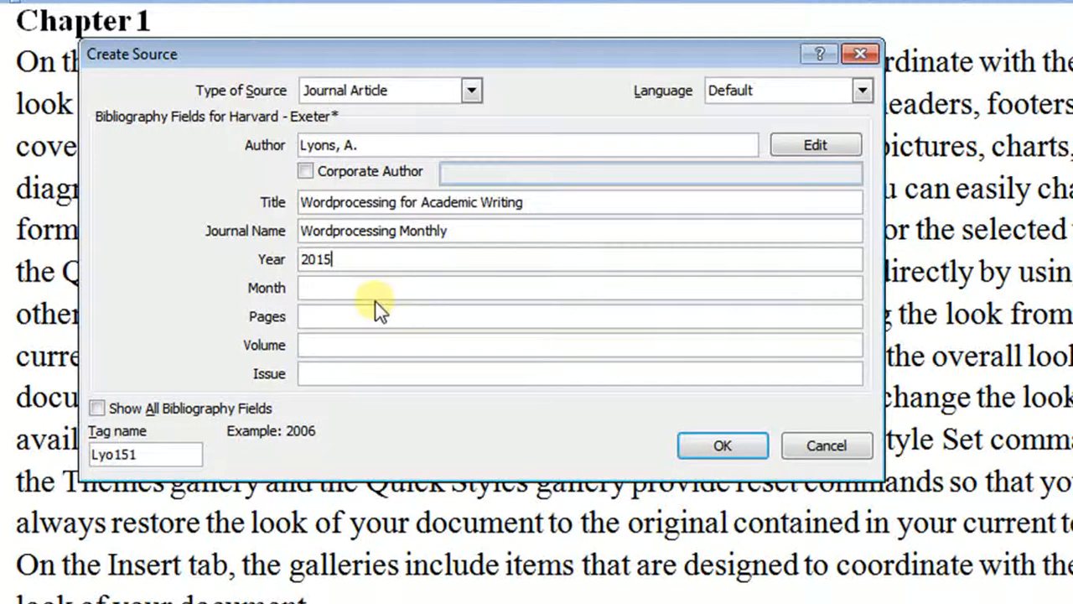
left_click(378, 290)
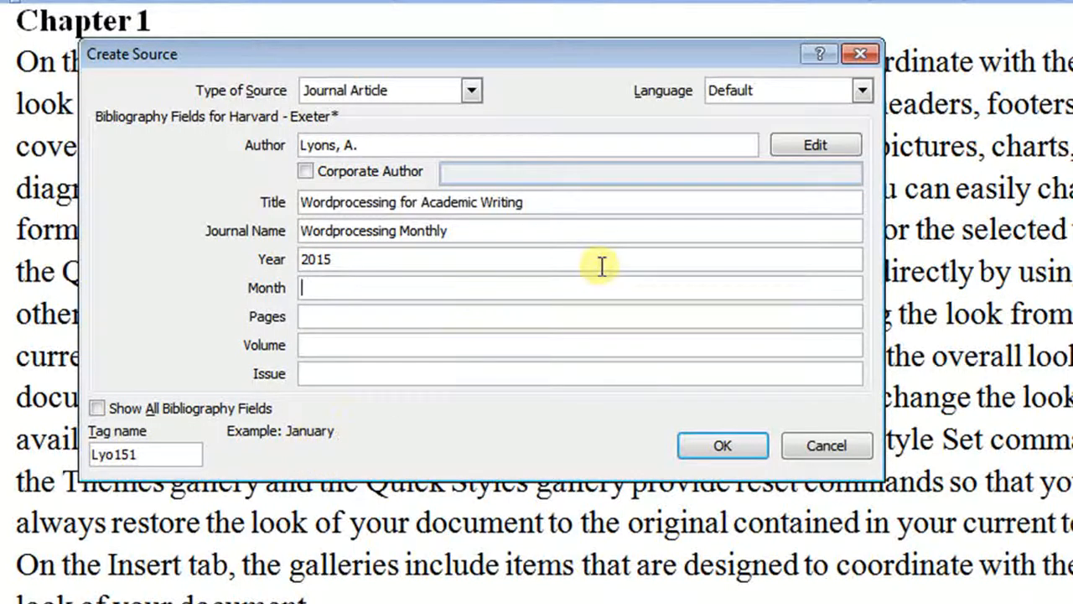
type("January")
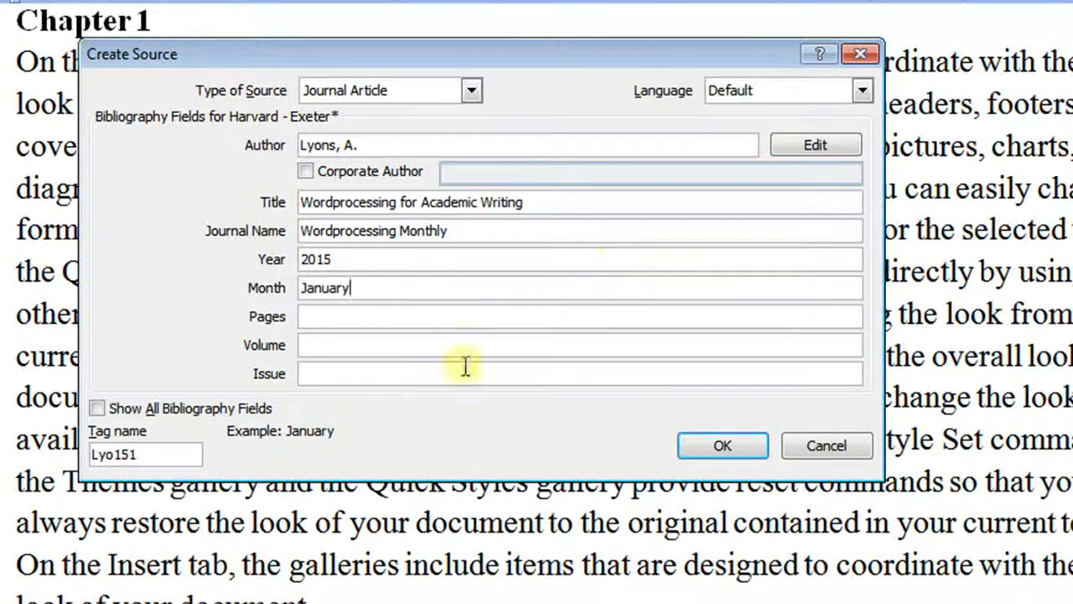
Set the article's pages to 10-15, the volume to 5 and the issue to 1.
left_click(350, 318)
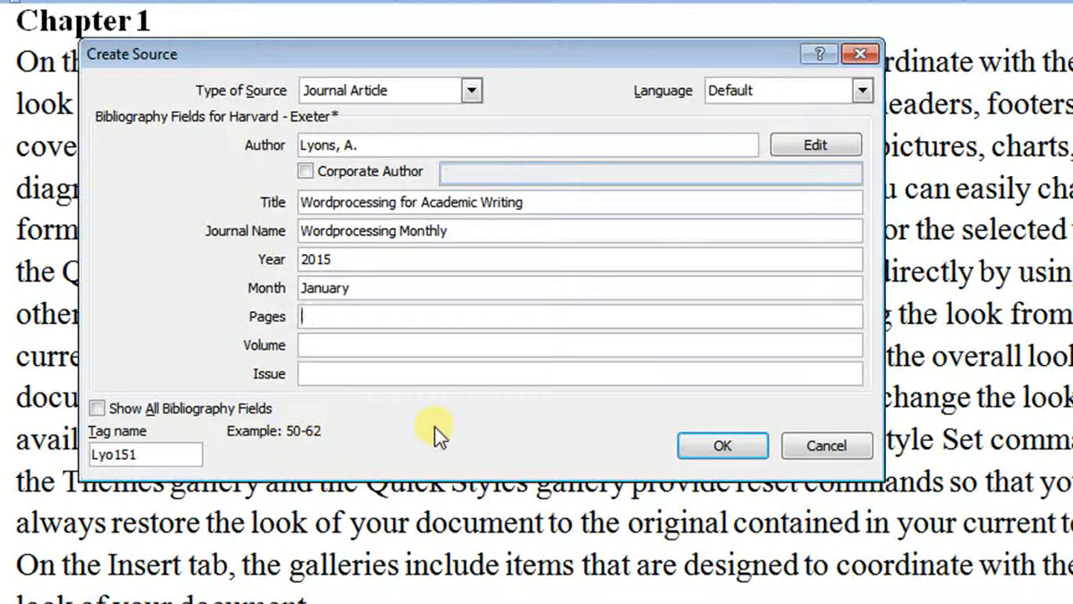
type("10-15")
key("Tab")
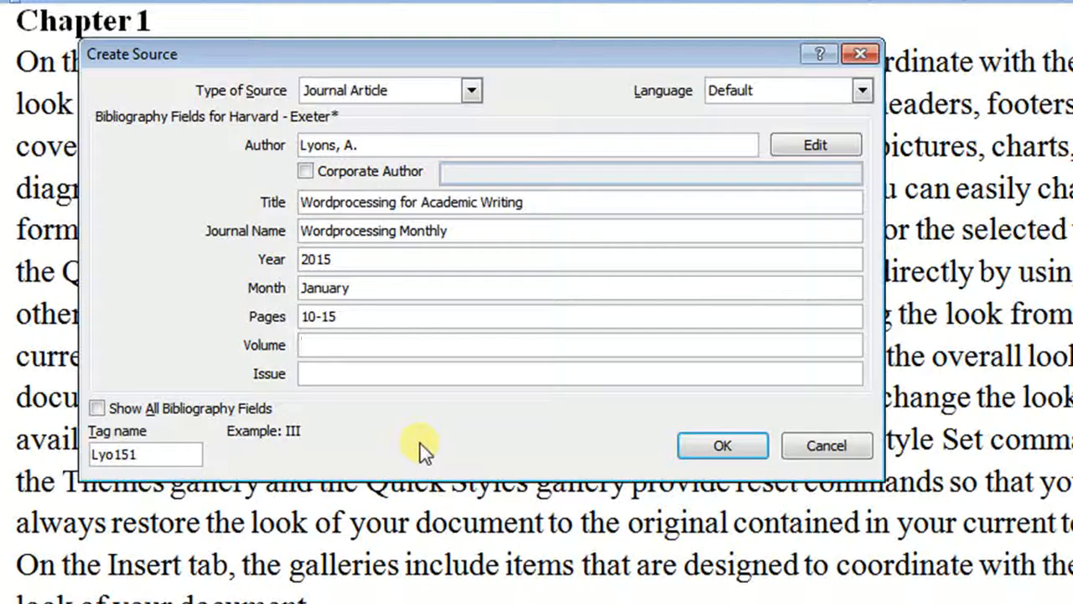
type("5")
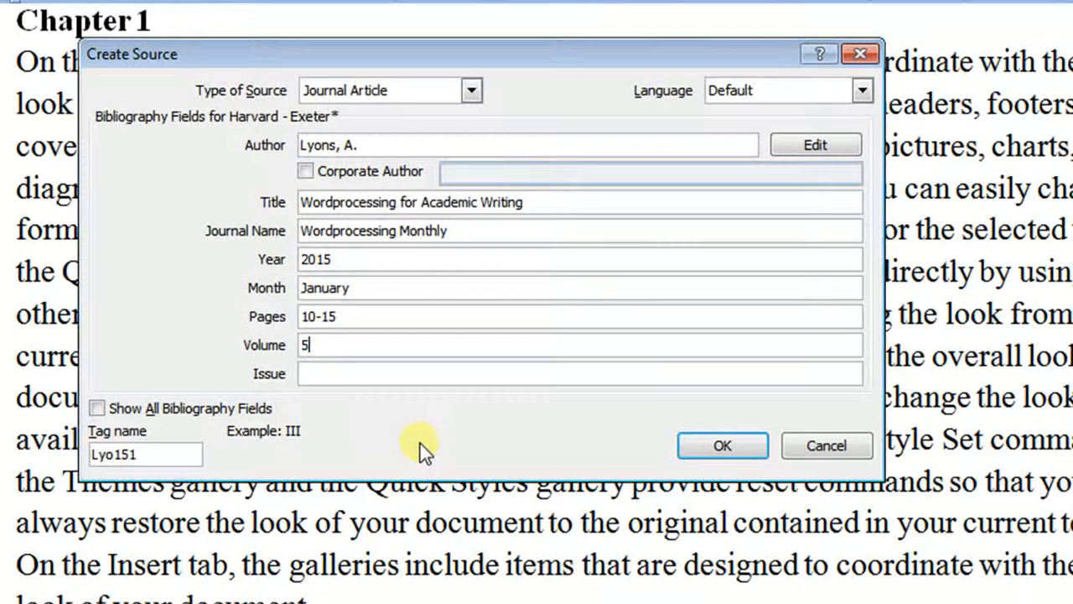
left_click(334, 372)
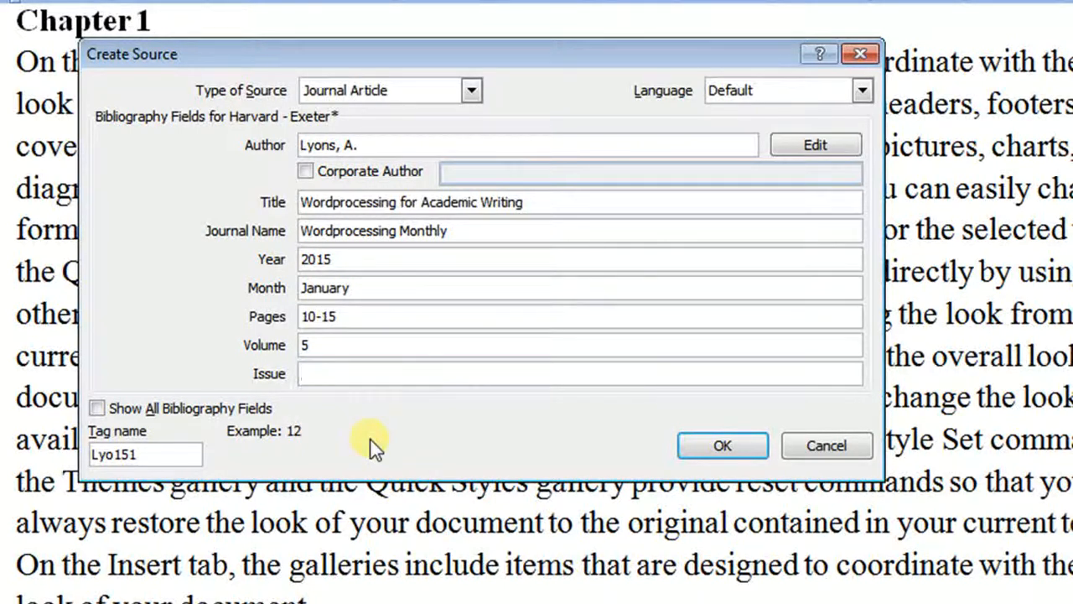
type("1")
Review the full set of bibliography fields, hide the extra ones, and confirm the source to insert its citation.
left_click(100, 408)
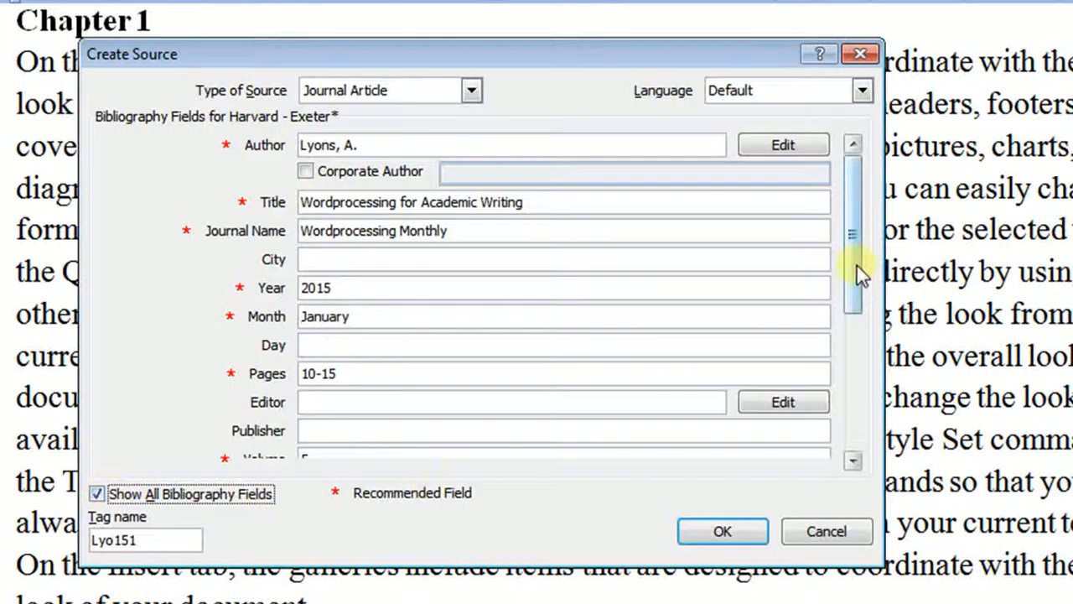
left_click_drag(857, 267, 848, 382)
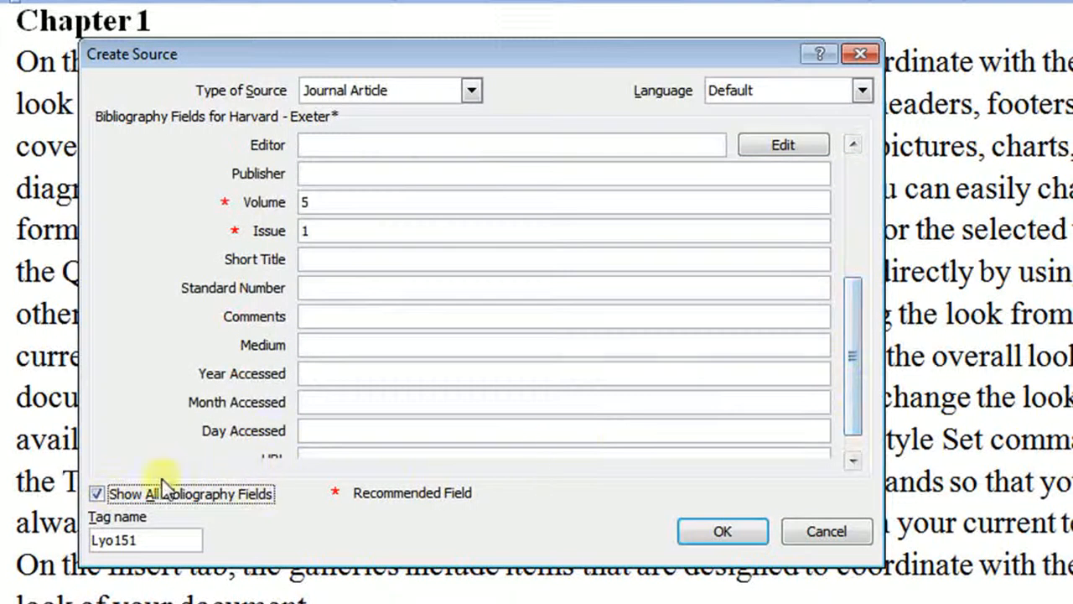
left_click(97, 494)
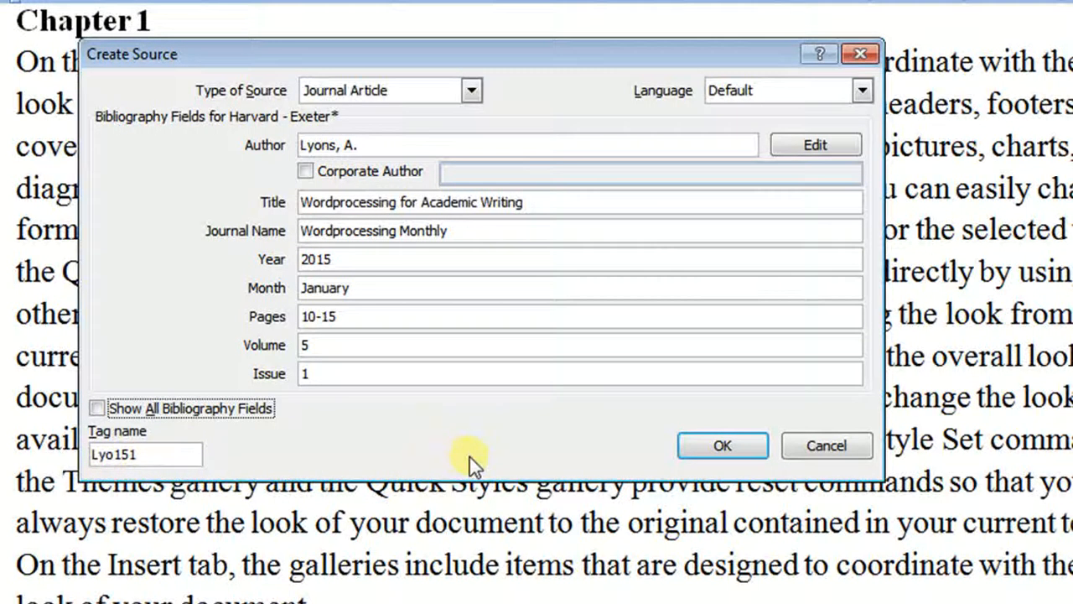
left_click(715, 445)
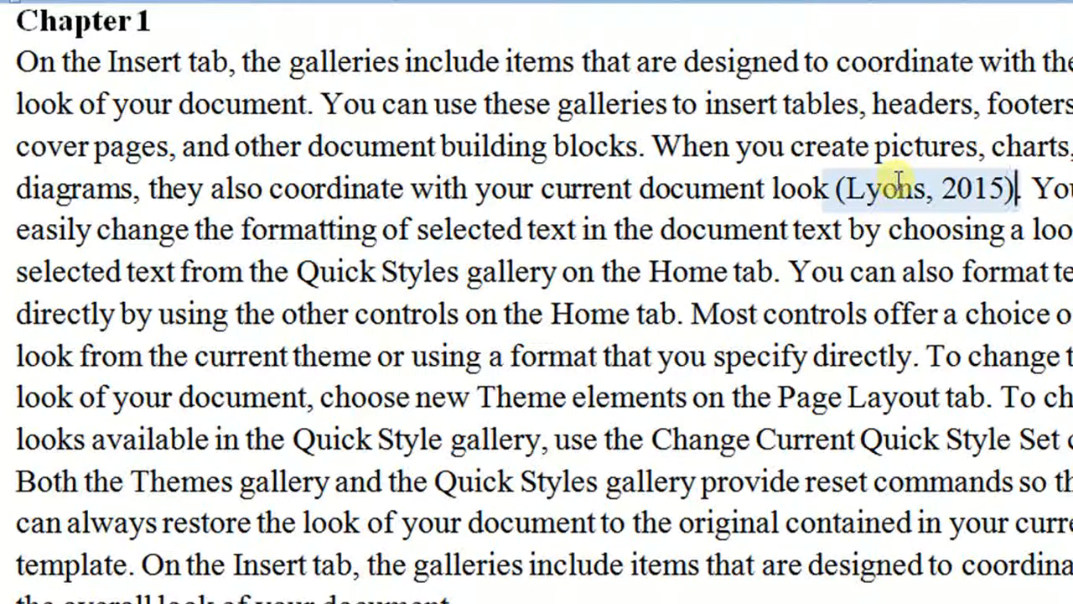
Move the in-text citation from after "current document look" to the end of the following sentence, after "Home tab".
left_click(968, 195)
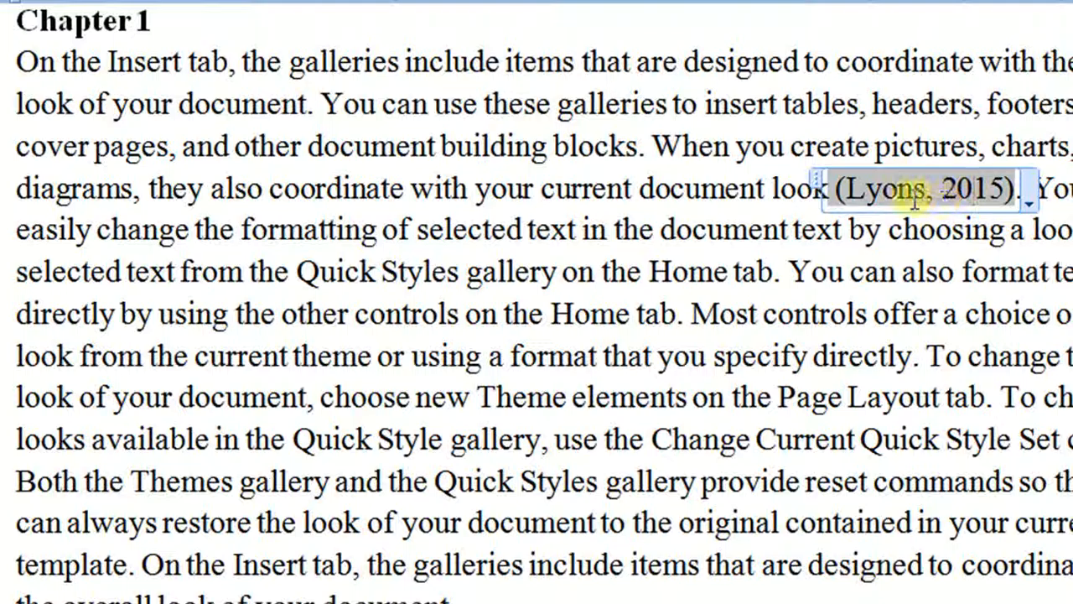
left_click(815, 186)
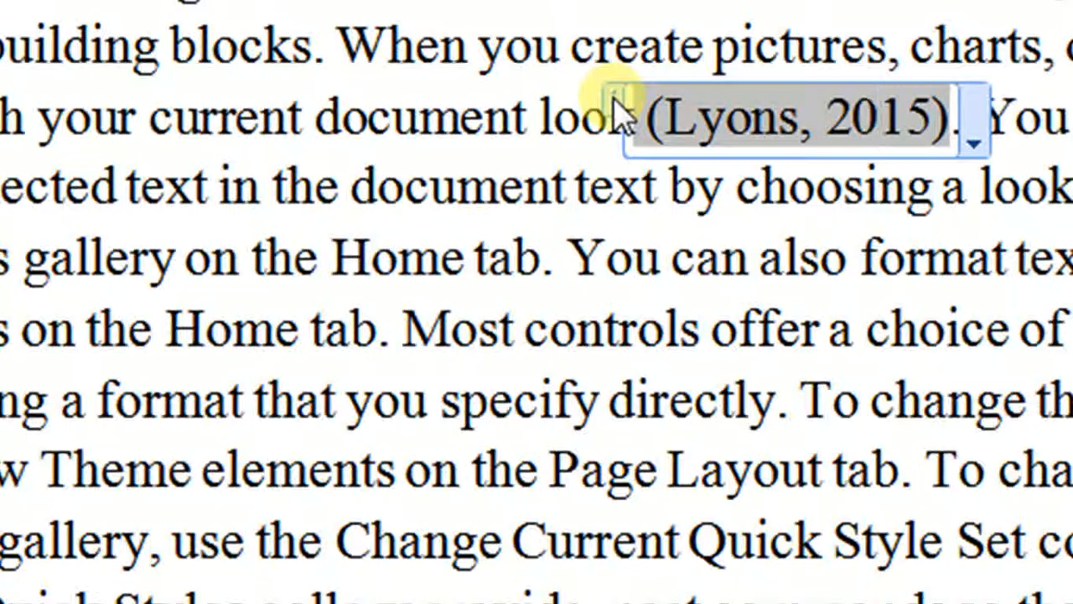
left_click(616, 105)
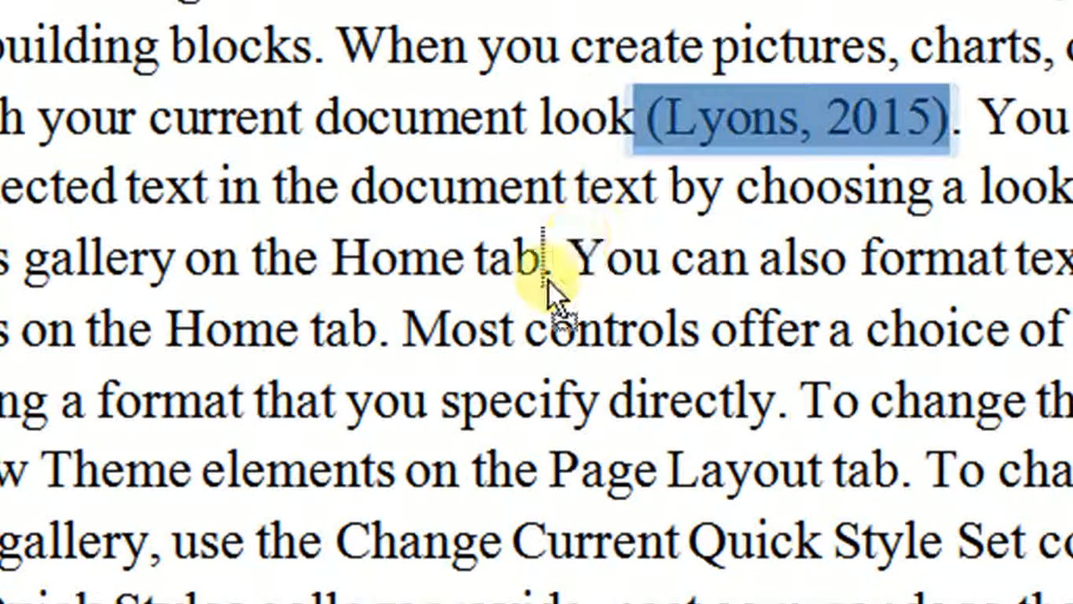
left_click_drag(548, 281, 547, 284)
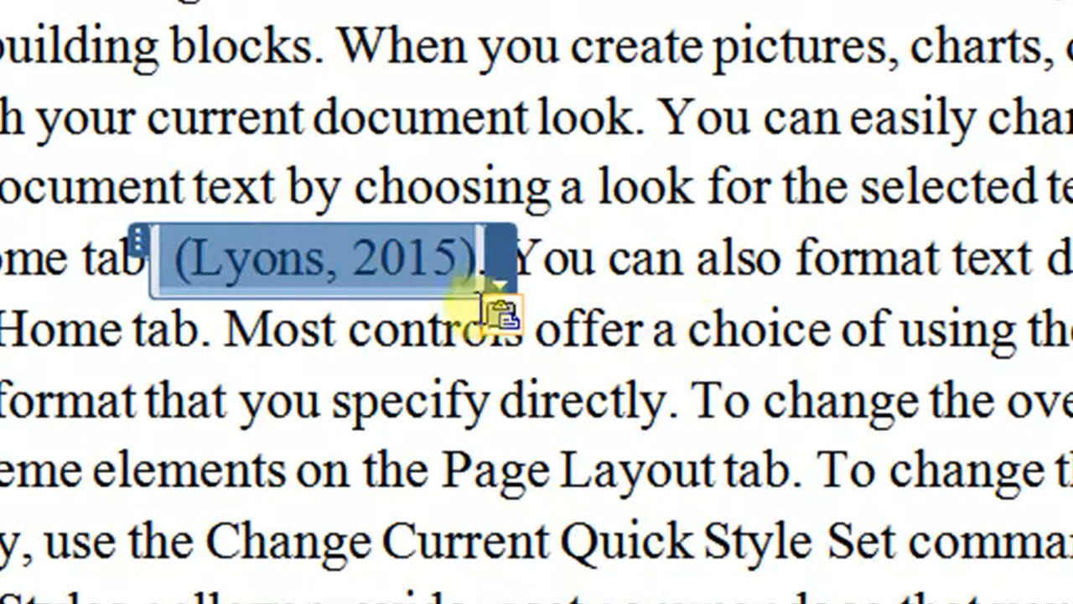
Examine the citation's page and suppress options, its source details and its remaining commands, leaving everything as it is.
left_click(503, 281)
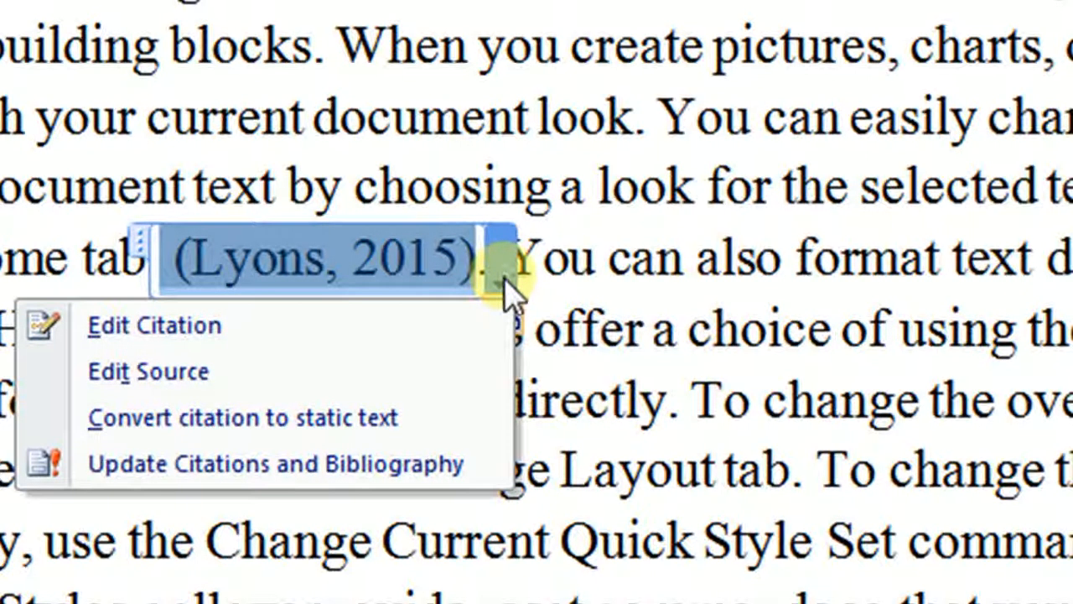
left_click(252, 334)
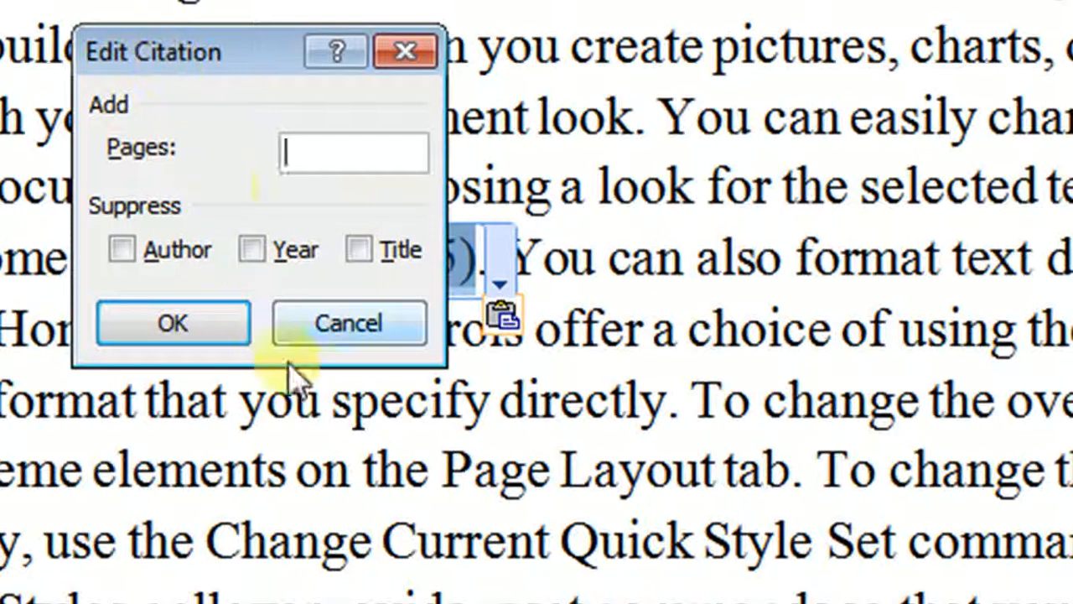
left_click(351, 326)
left_click(500, 285)
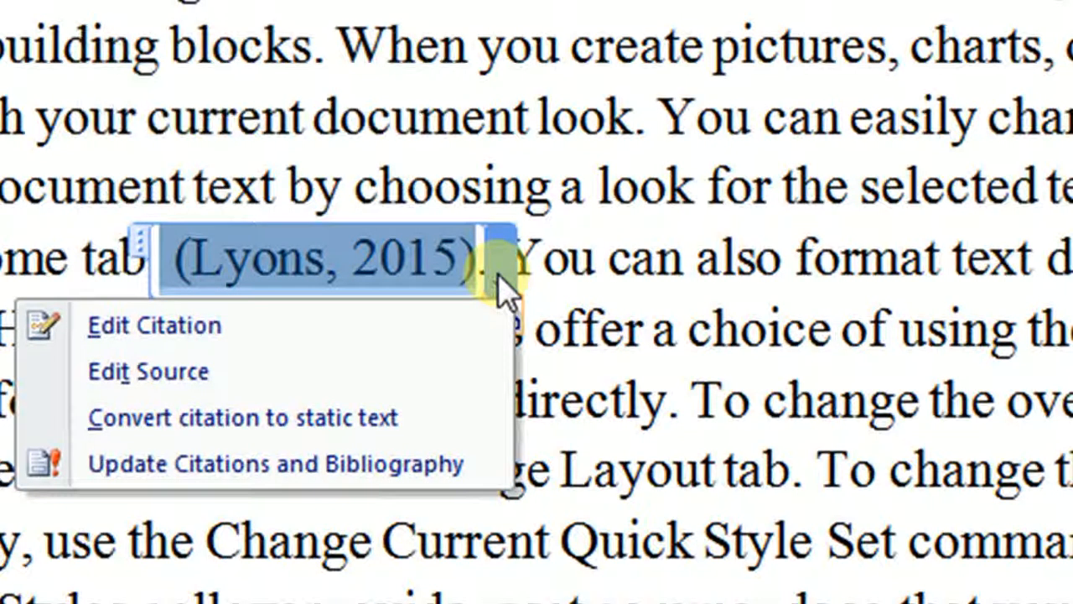
left_click(206, 387)
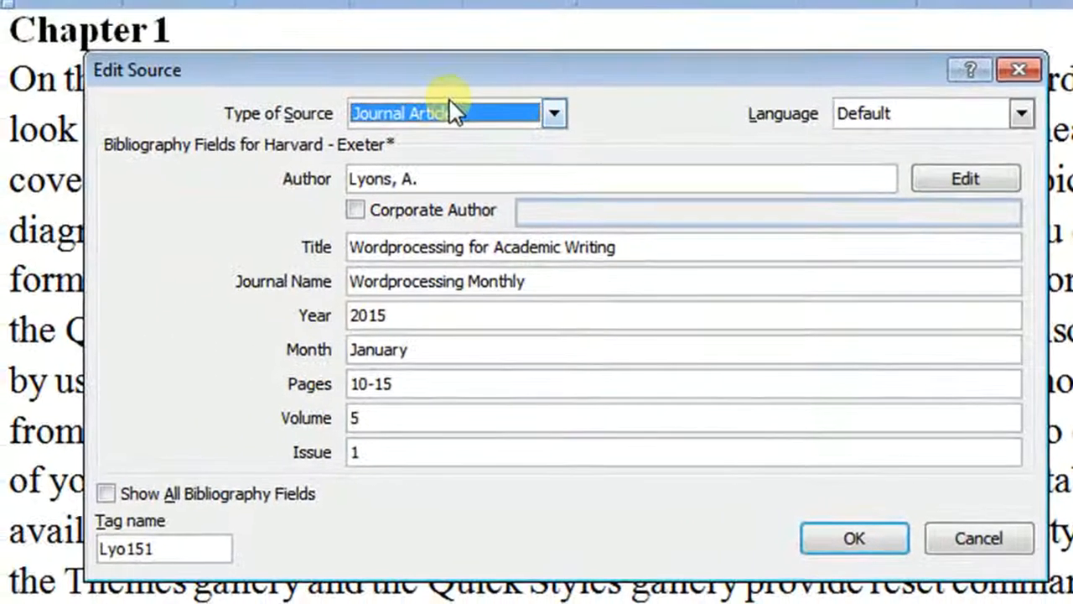
left_click(990, 541)
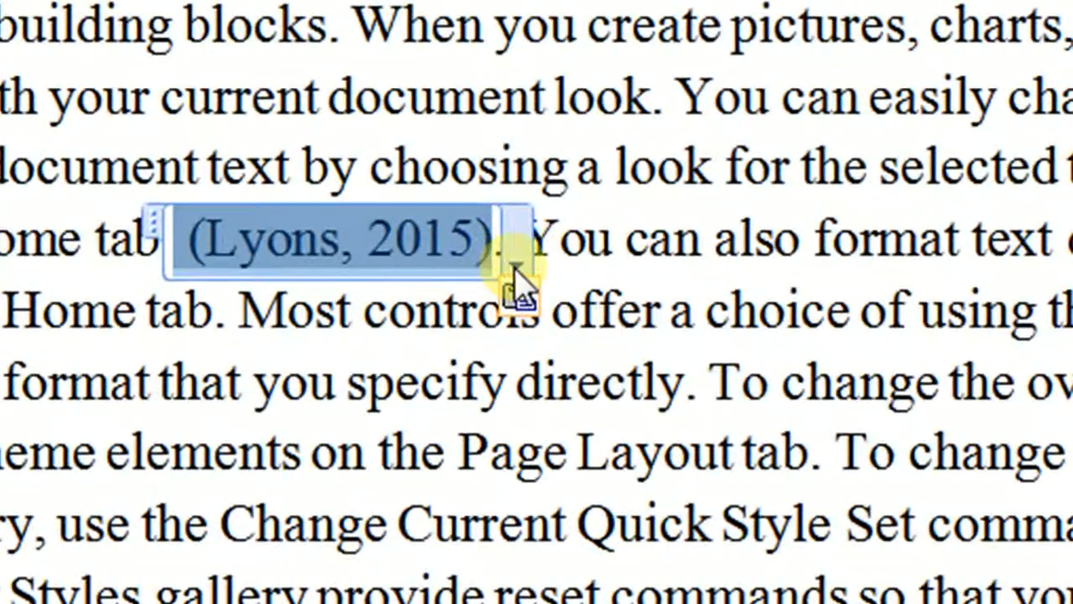
left_click(515, 267)
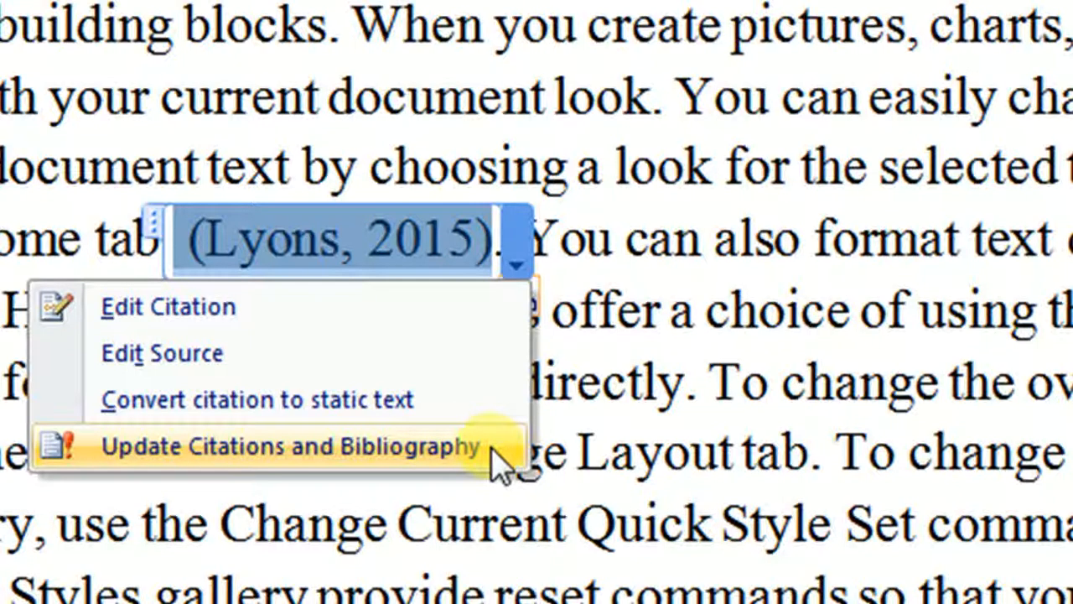
left_click(672, 237)
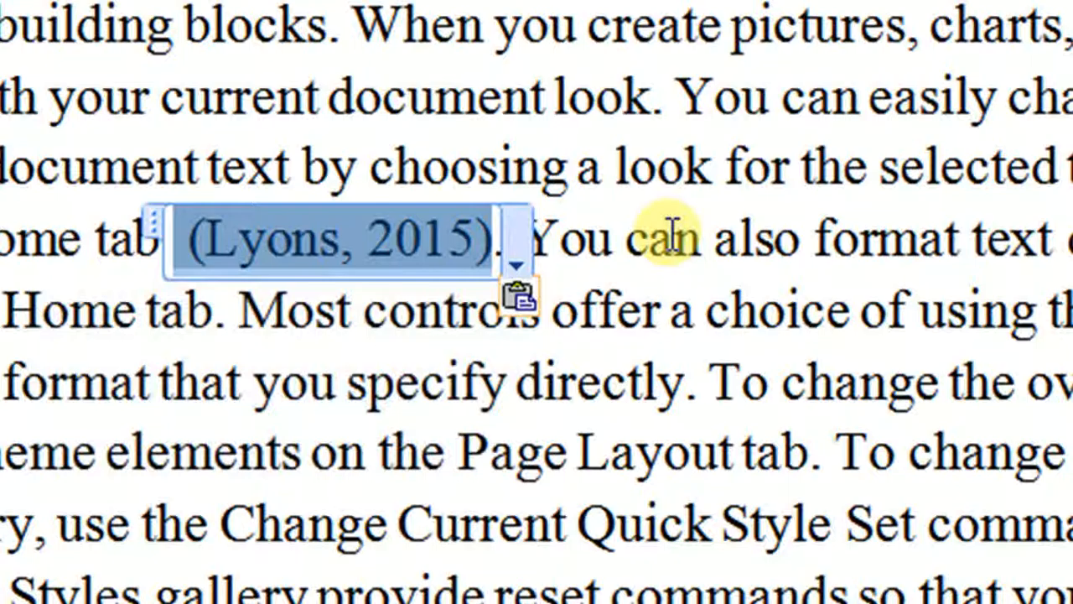
Update the bibliography at the end of the document with the cited source.
scroll(672, 236, "down", 3)
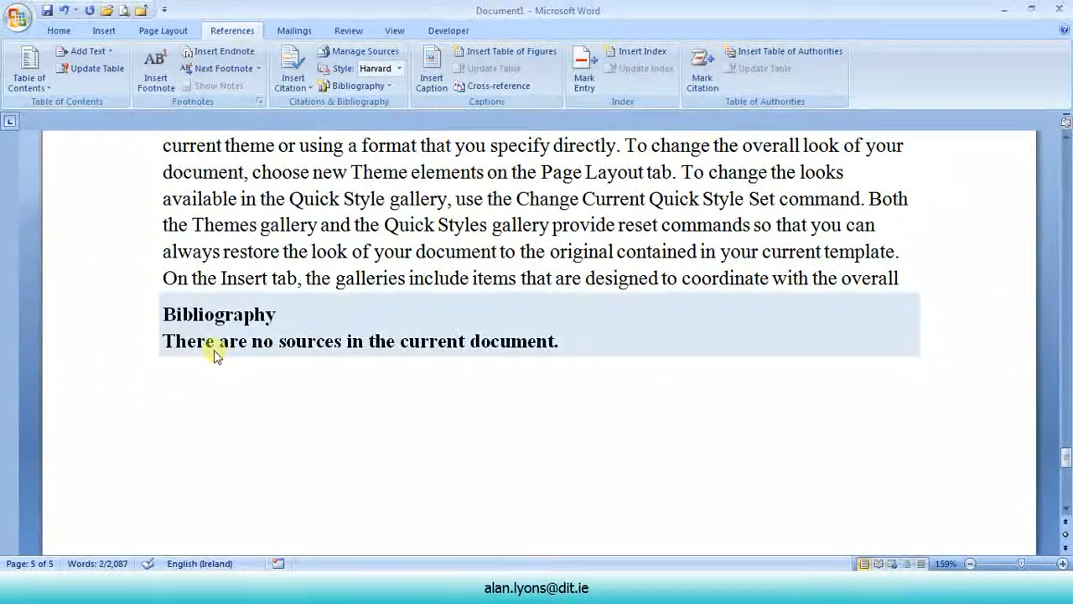
left_click(330, 318)
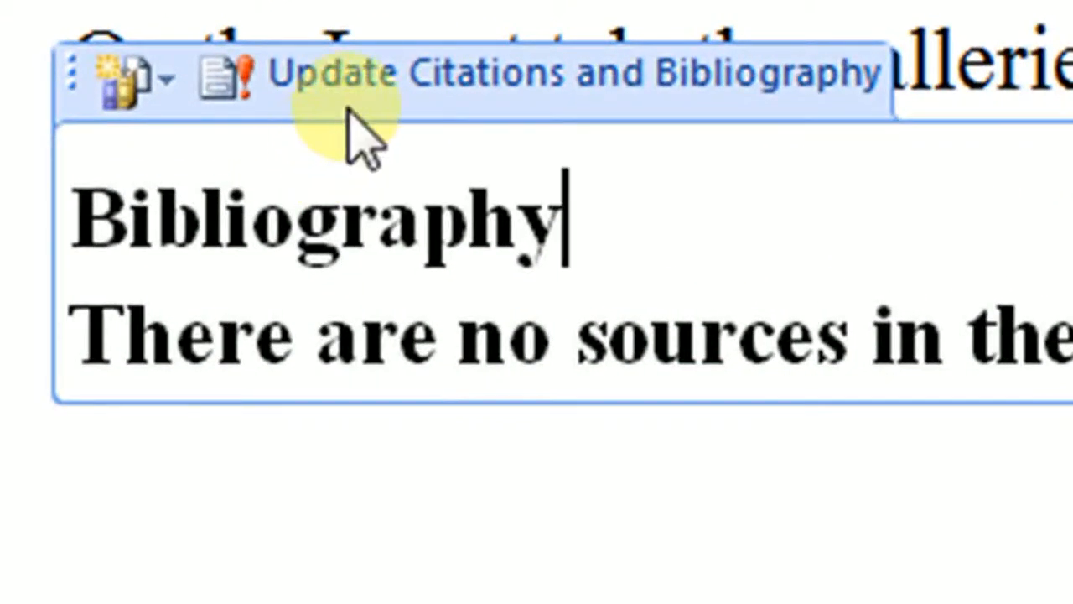
left_click(384, 84)
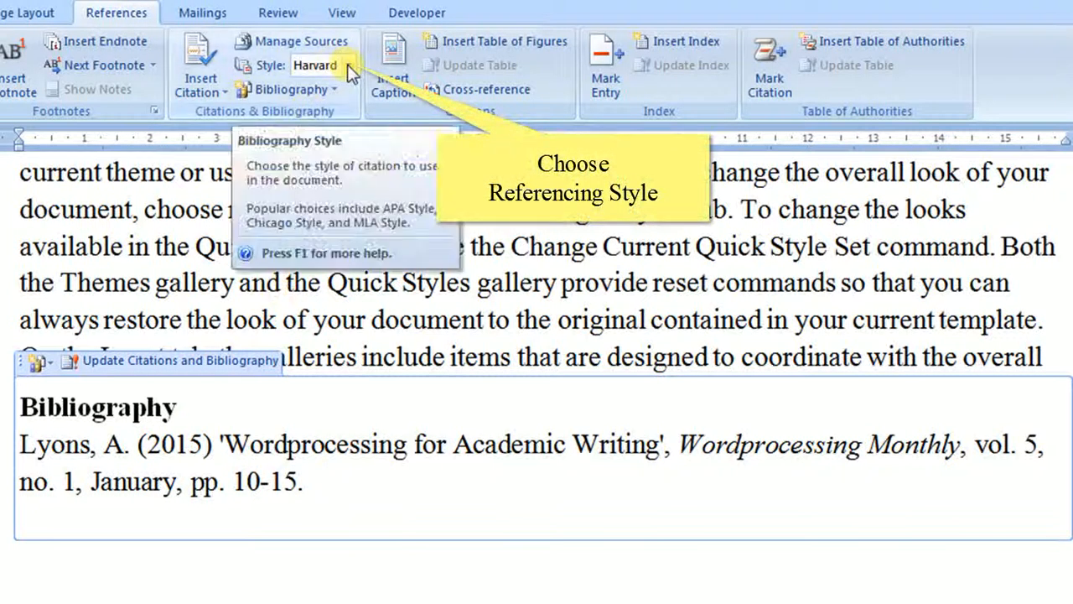
Try the APA Fifth Edition, IEEE 2006 and Harvard - Anglia referencing styles on the bibliography, and switch back to Harvard - Exeter.
left_click(348, 67)
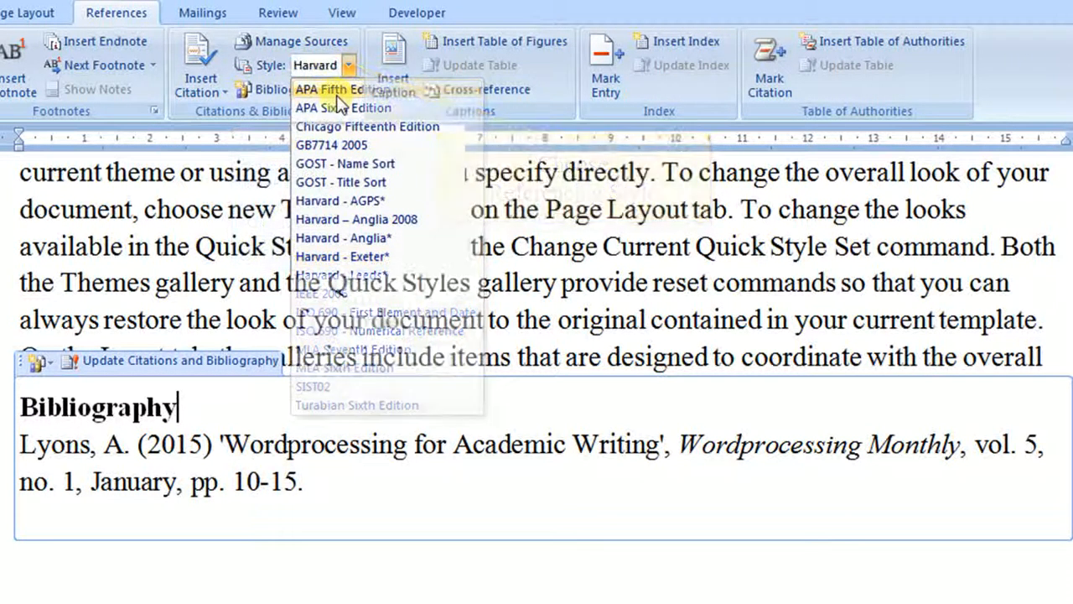
left_click(340, 90)
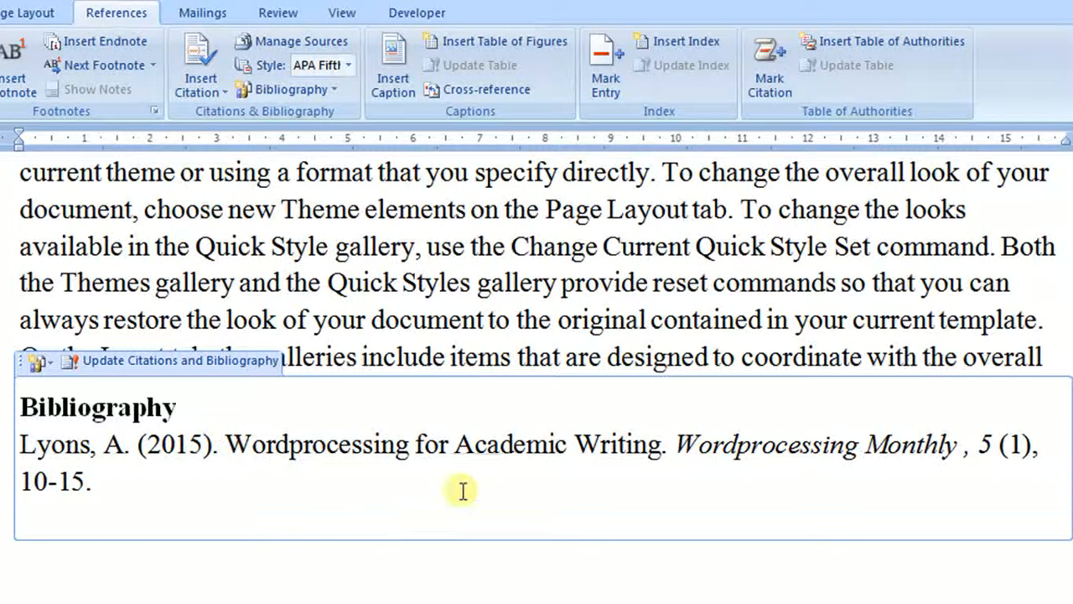
left_click(349, 67)
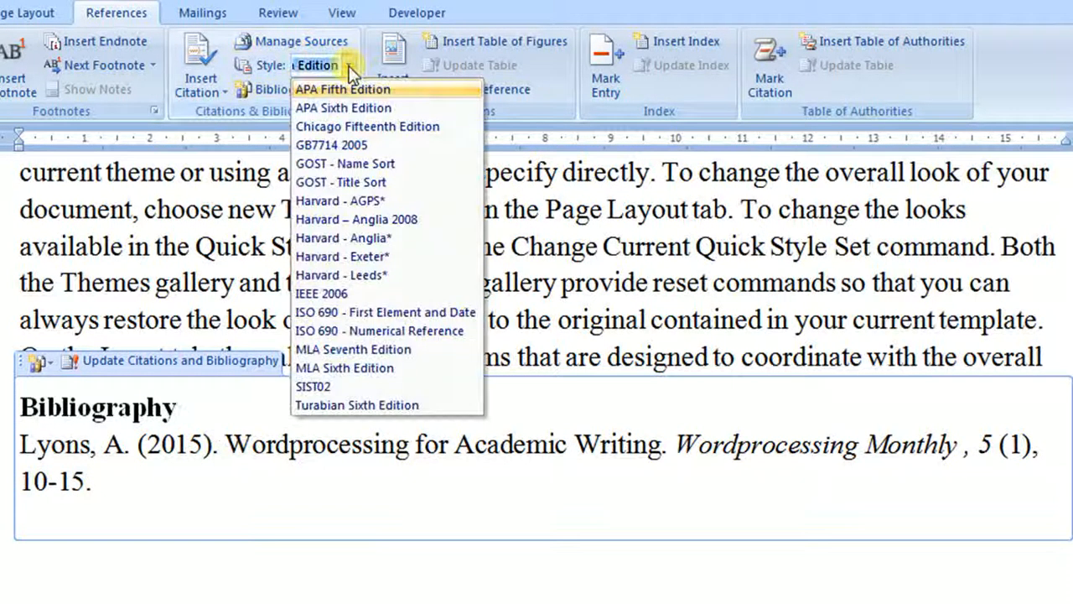
left_click(328, 292)
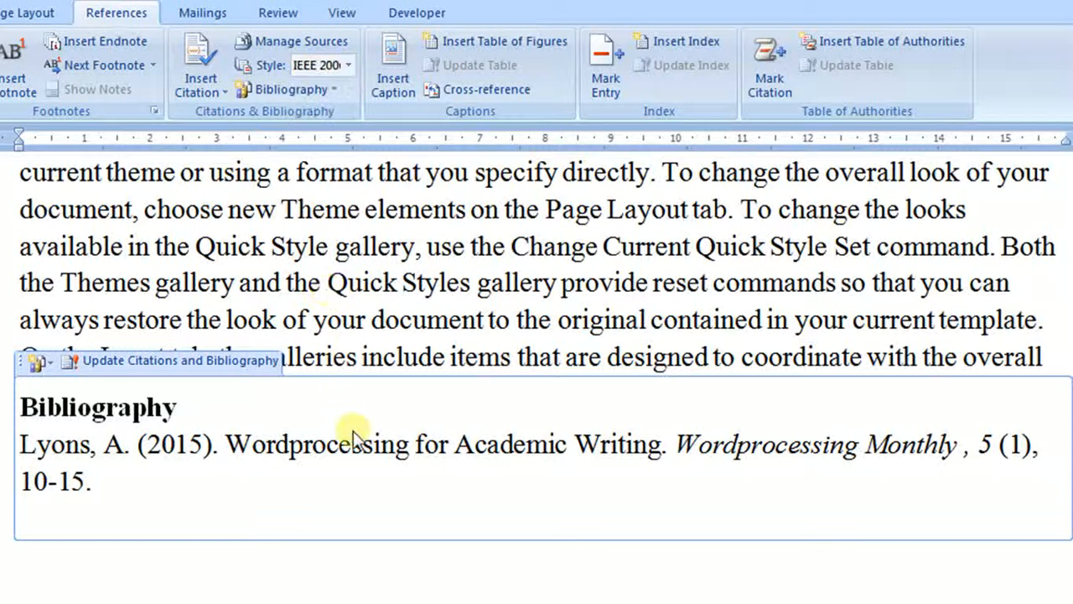
left_click(351, 66)
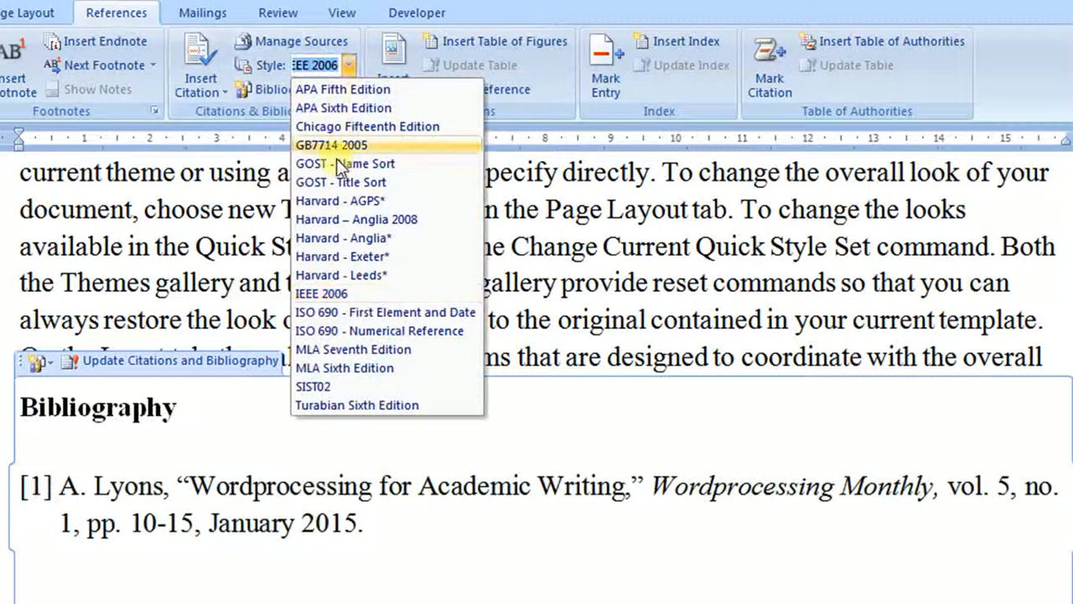
left_click(327, 238)
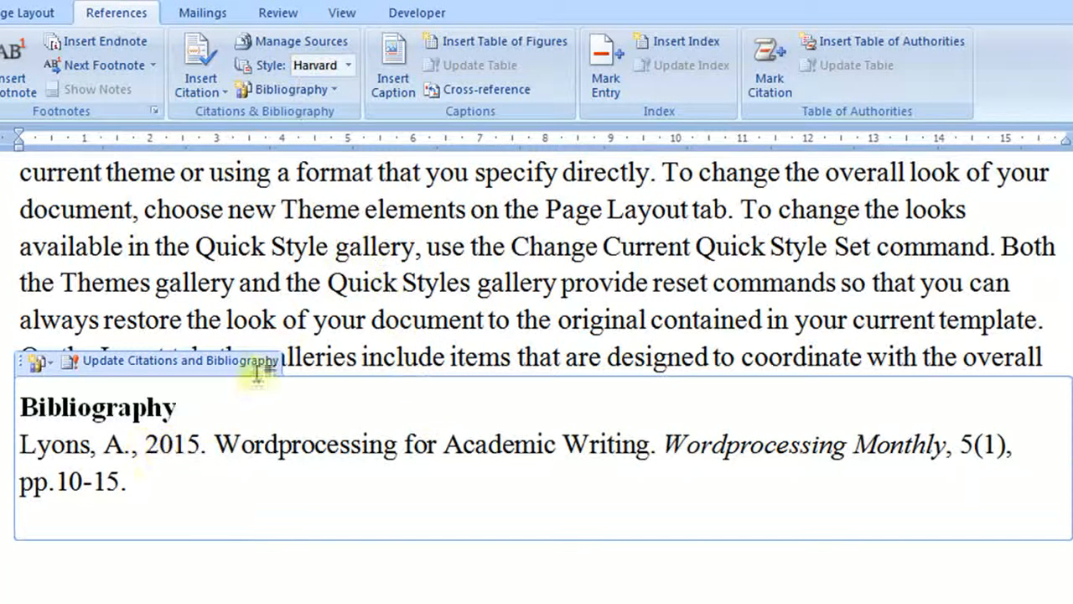
left_click(353, 65)
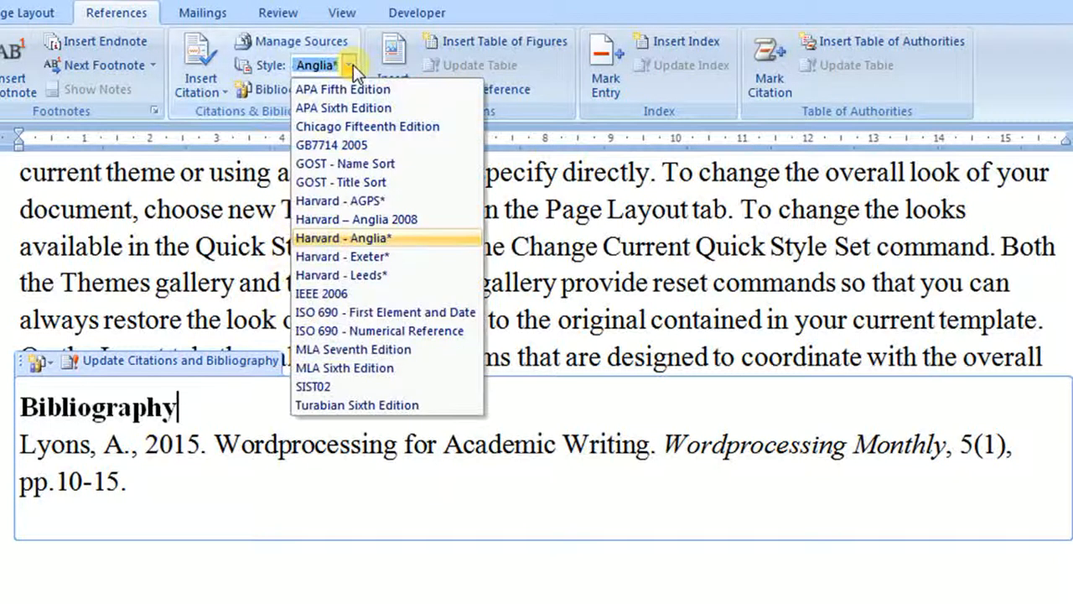
left_click(357, 259)
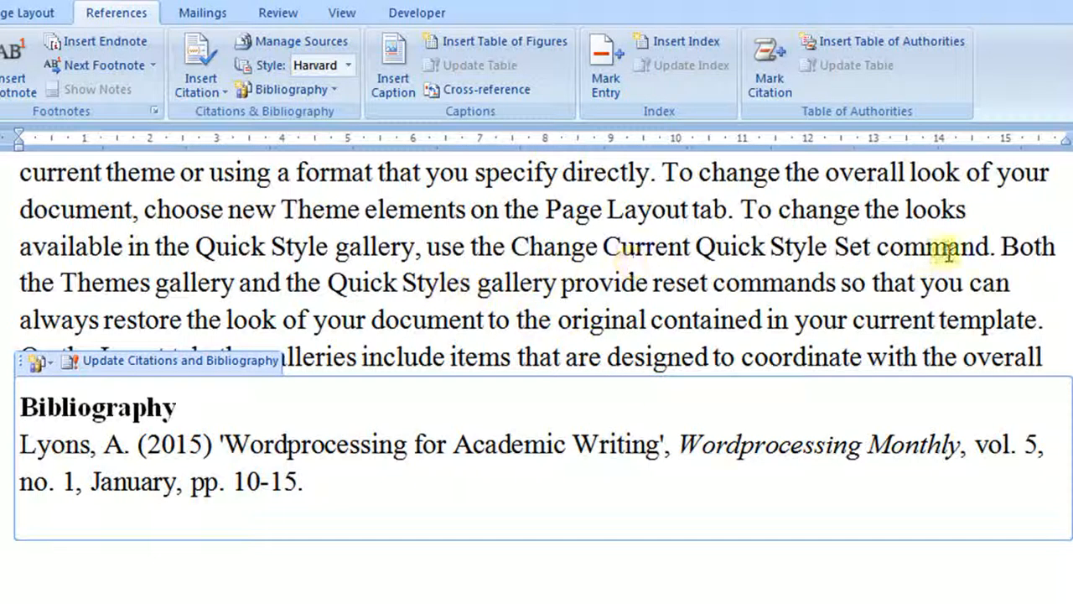
Start a new citation source of type Book after the sentence ending "Change Current Quick Style Set command.".
left_click(998, 245)
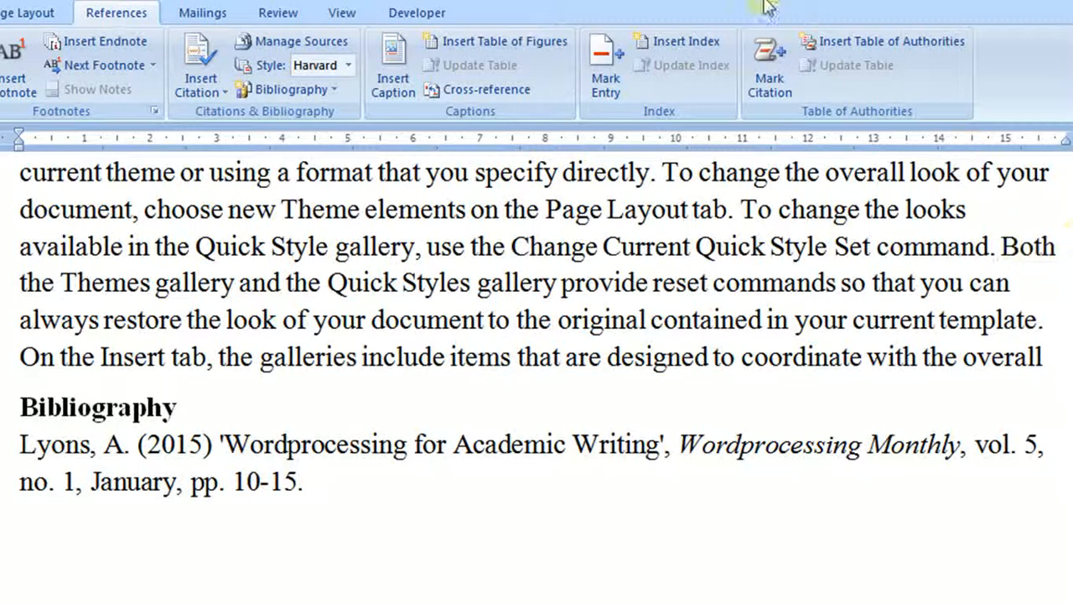
left_click(206, 60)
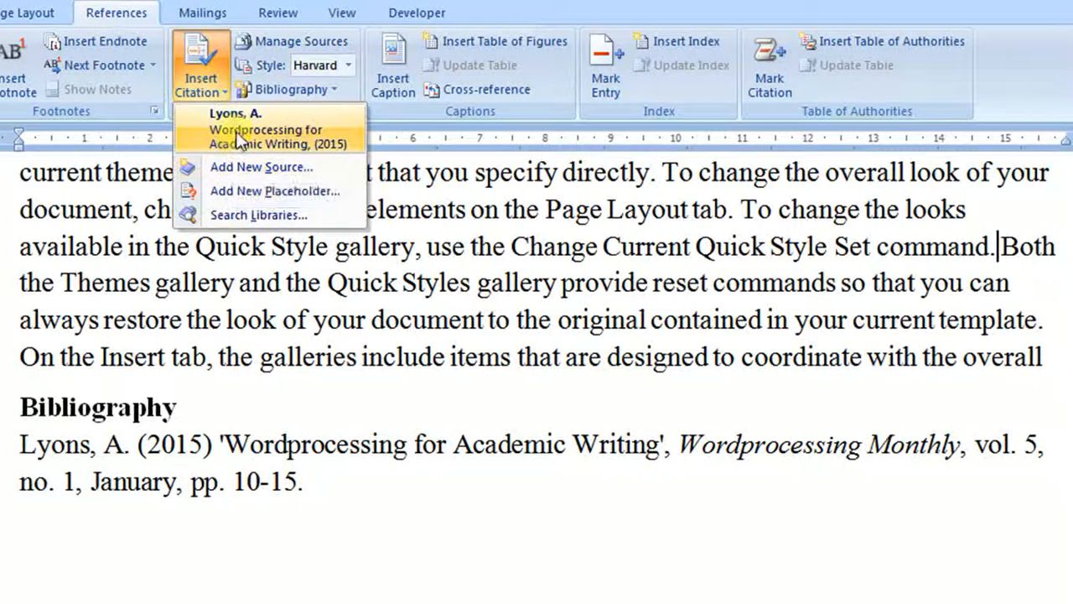
left_click(228, 166)
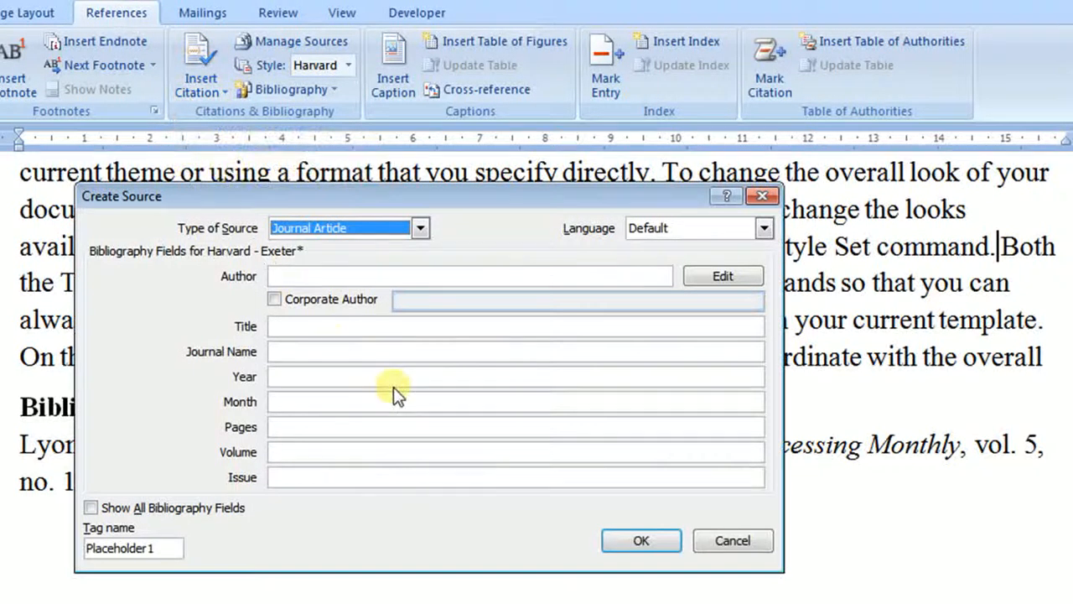
left_click(420, 227)
left_click(299, 249)
left_click(300, 277)
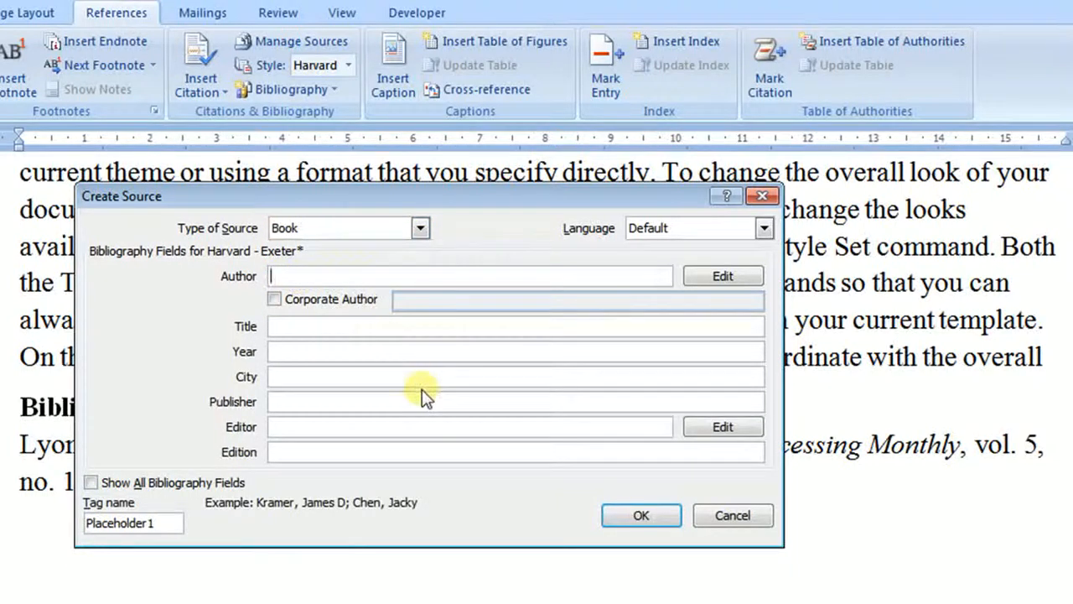
Enter the book author's surname and initial, the title "Writing for Academics" and the year 1996.
type("Bradford, J.")
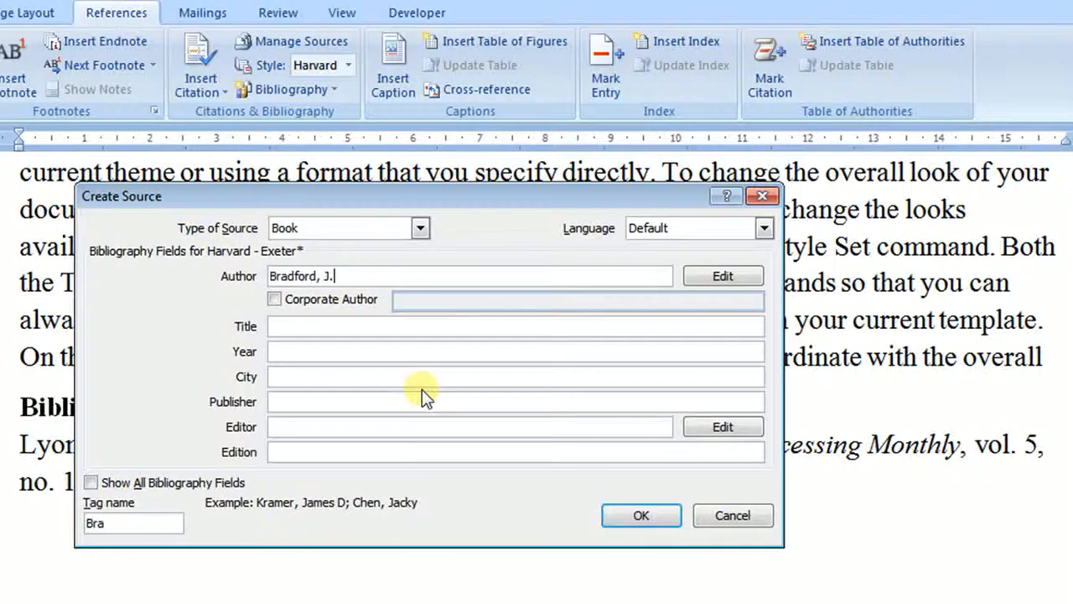
left_click(319, 328)
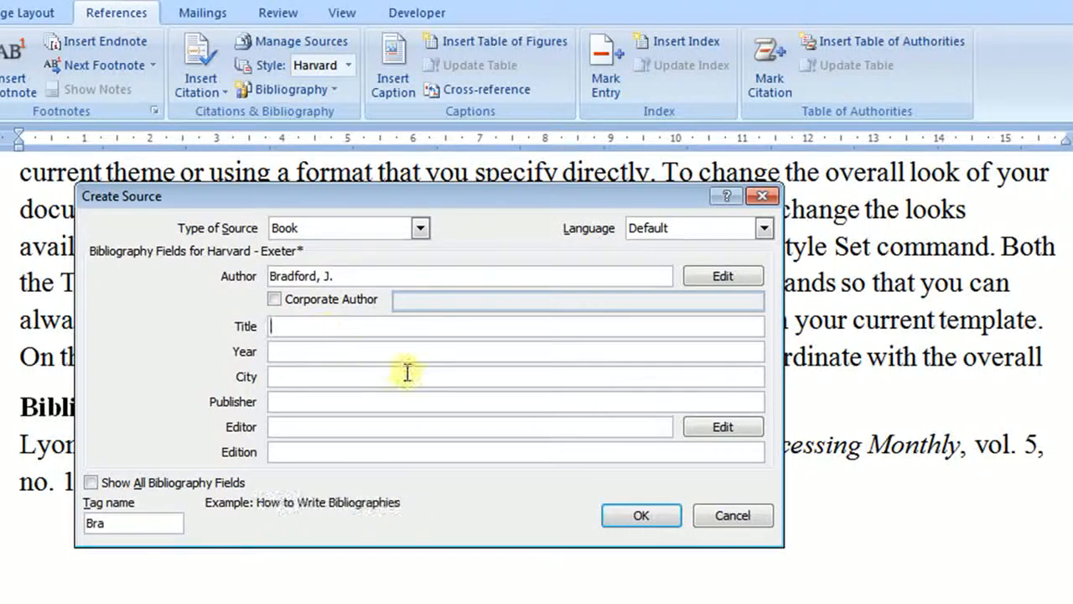
type("Writing for Academics")
left_click(296, 352)
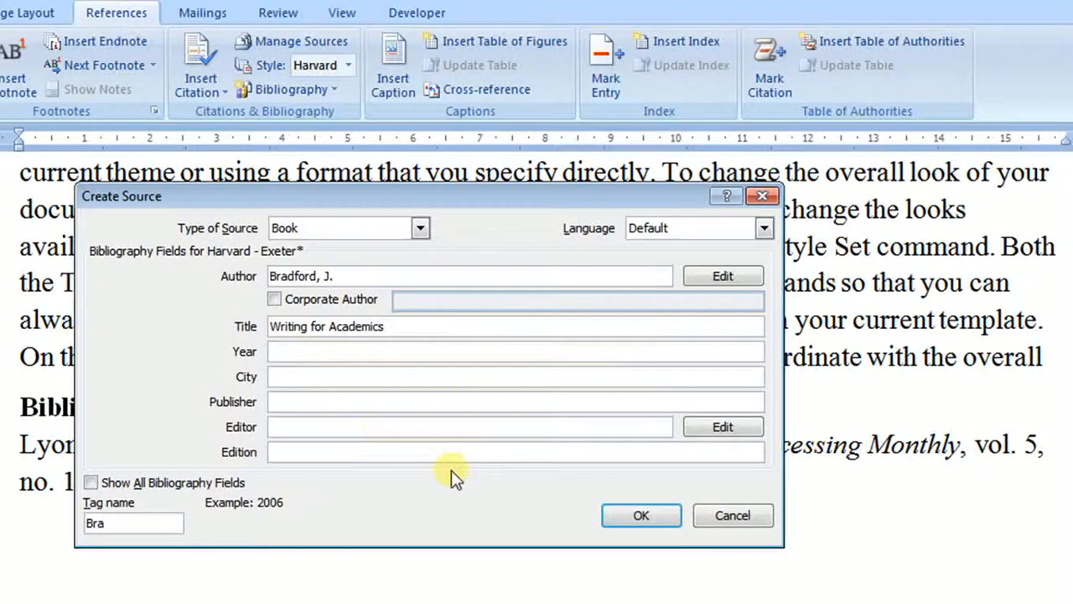
type("1996")
Set the book's city to London and its publisher to "Gill & McMillan".
left_click(301, 378)
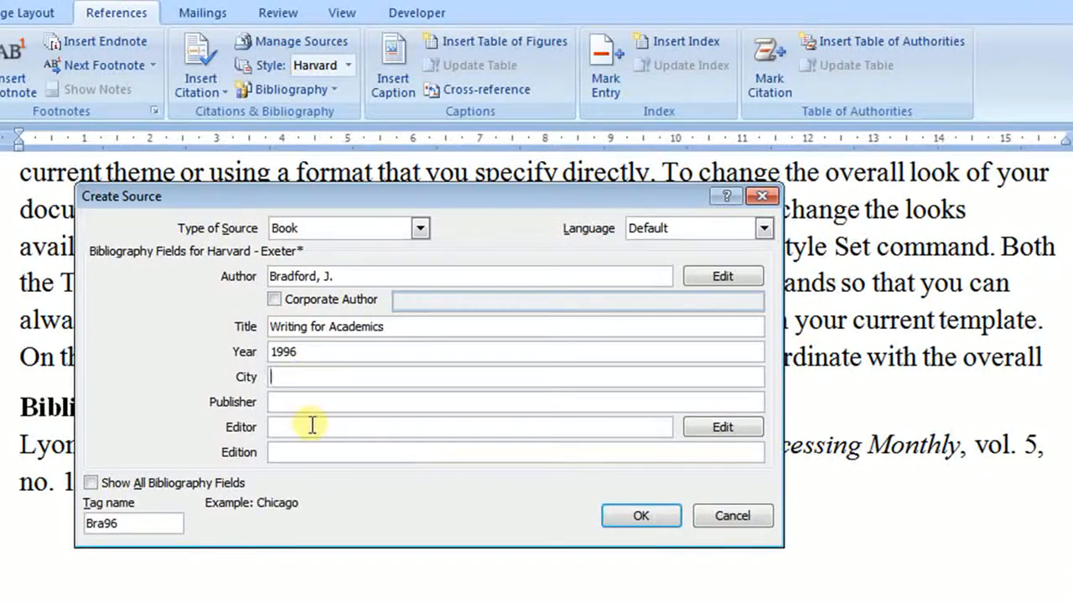
type("London")
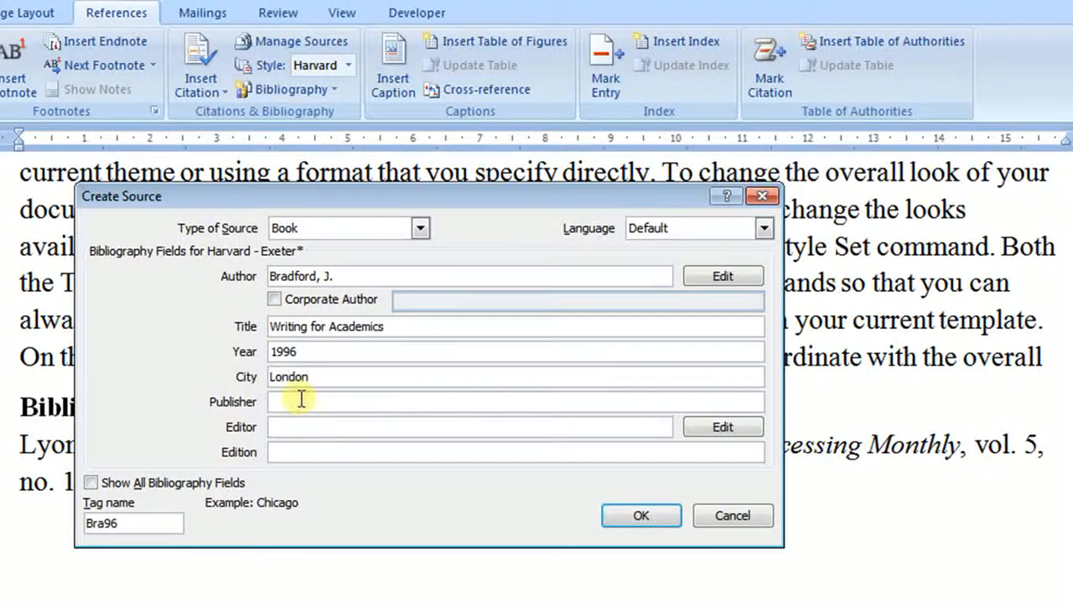
left_click(317, 402)
type("Gill & McMillan")
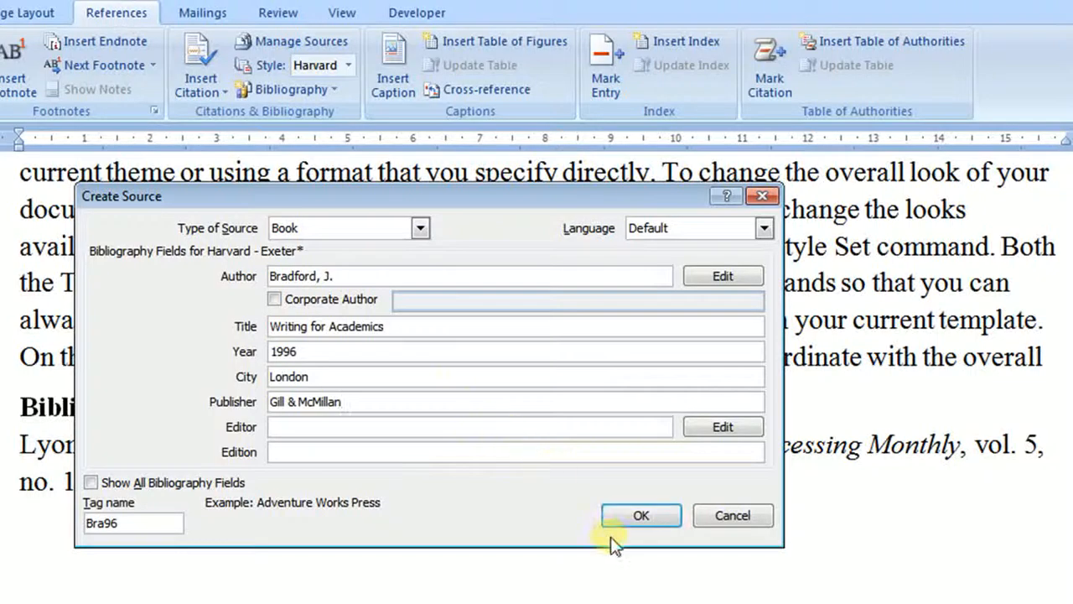
Confirm the book source to insert its citation, and update the bibliography to include it.
left_click(635, 520)
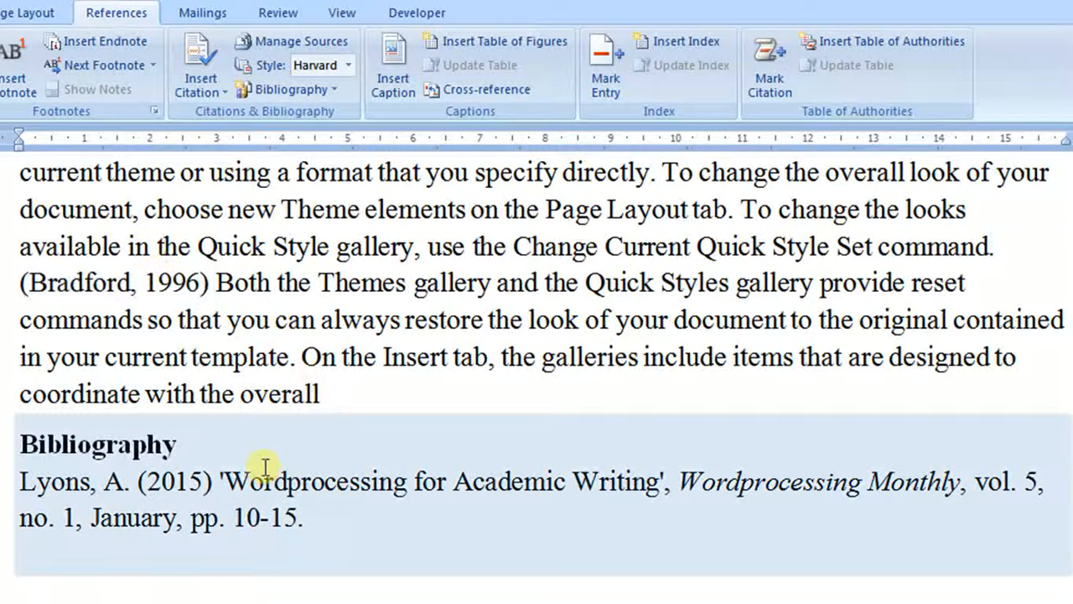
left_click(204, 443)
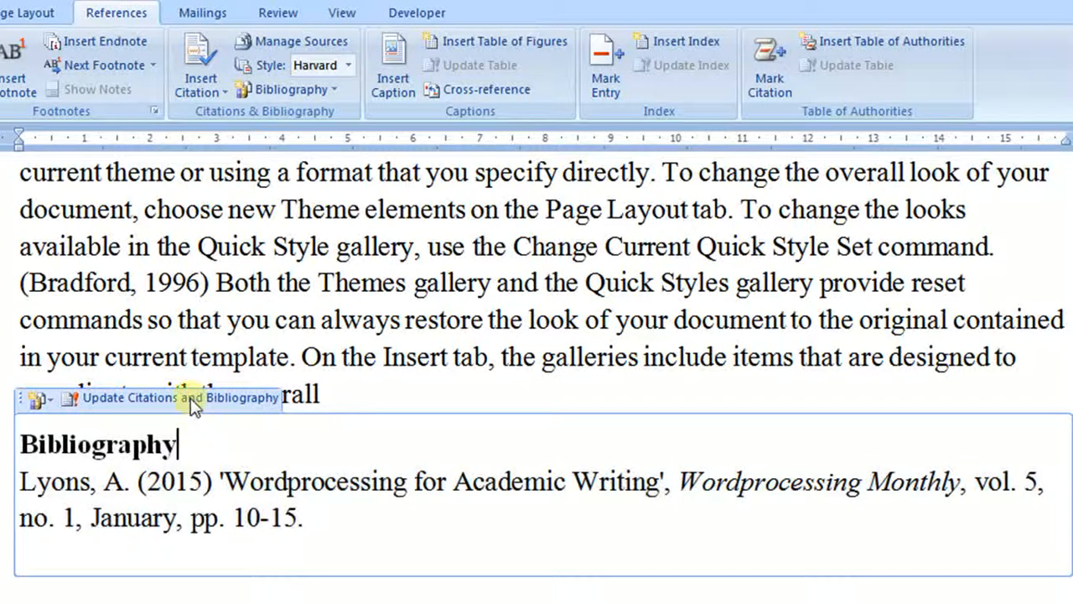
left_click(191, 399)
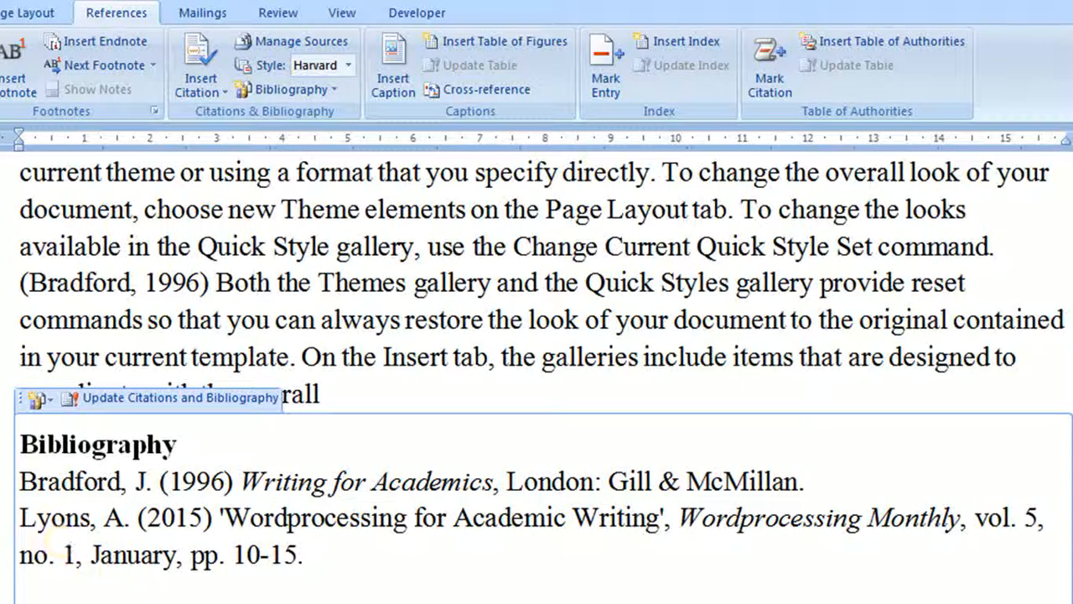
left_click(50, 600)
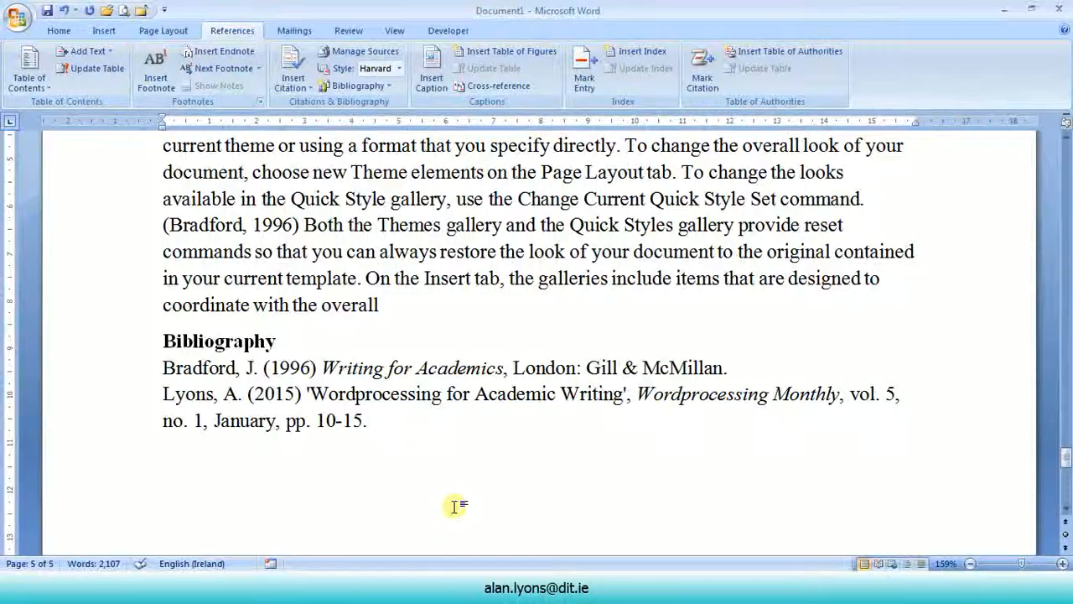
scroll(454, 507, "up", 2)
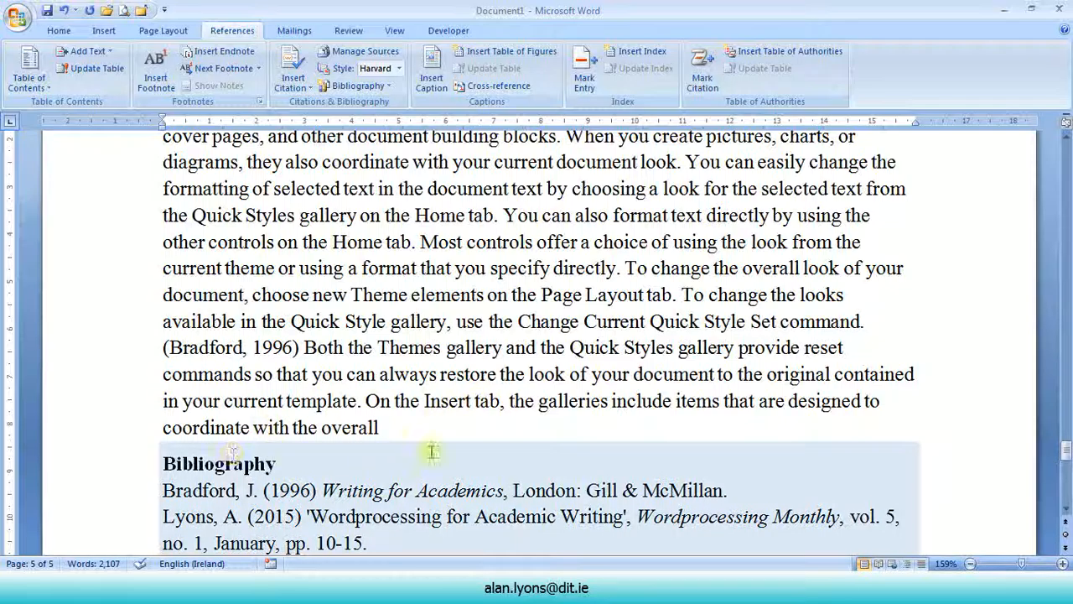
scroll(474, 408, "down", 2)
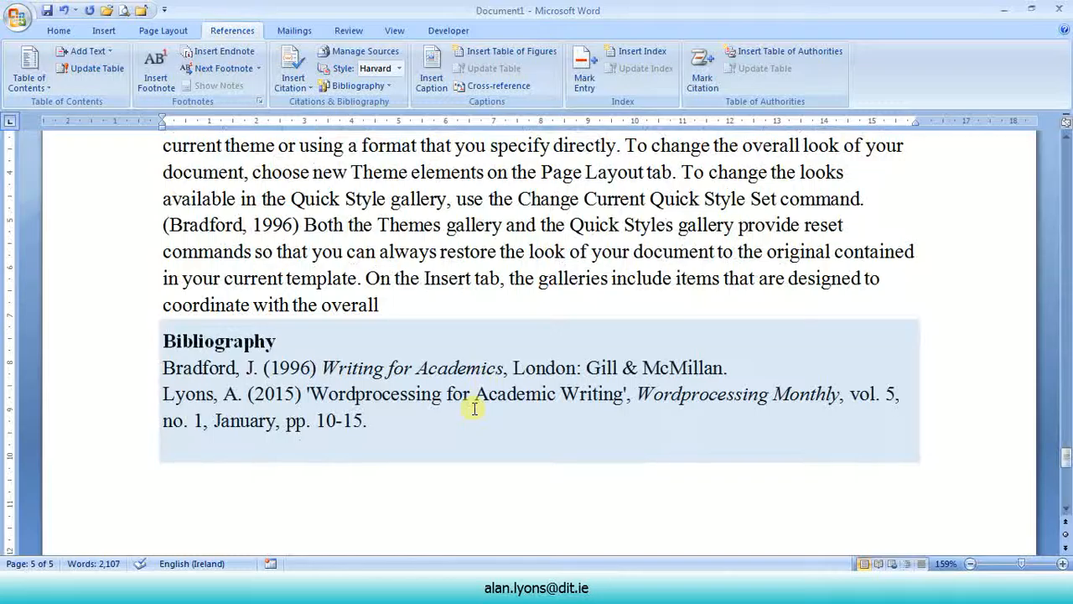
scroll(474, 409, "up", 4)
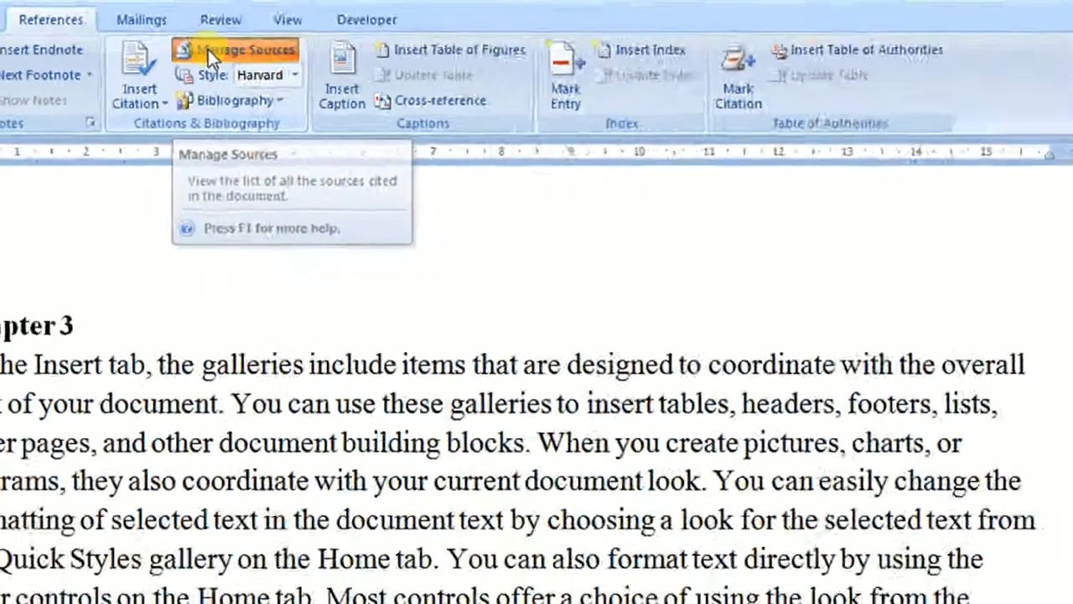
Copy the 2010 source "What is social learning?" from the master source list into the document's current list.
left_click(455, 104)
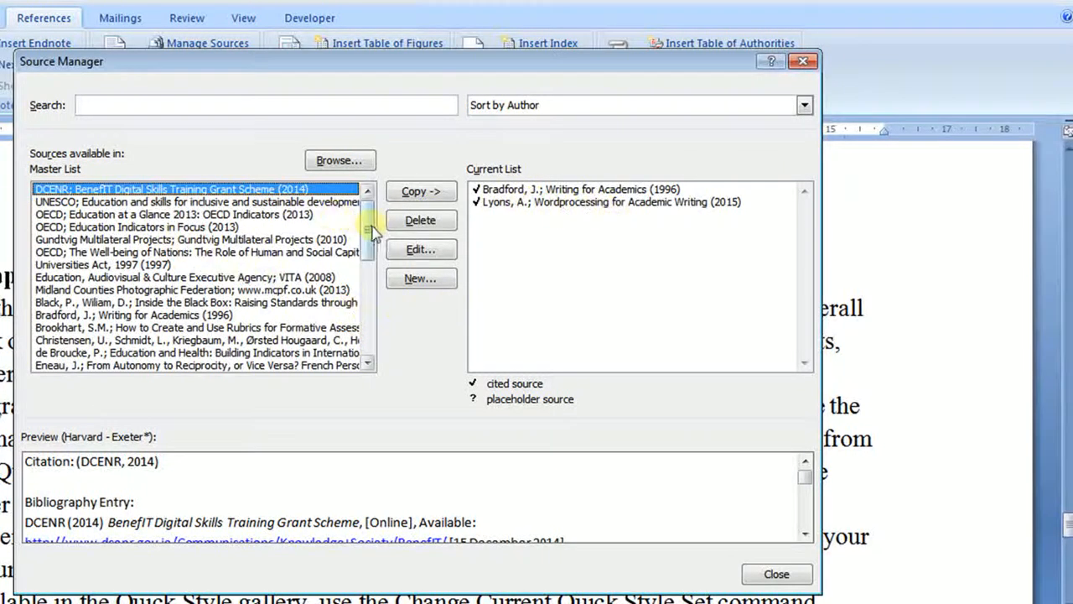
mouse_move(371, 233)
left_mouse_down()
mouse_move(368, 337)
mouse_move(370, 226)
left_mouse_up()
left_click(511, 191)
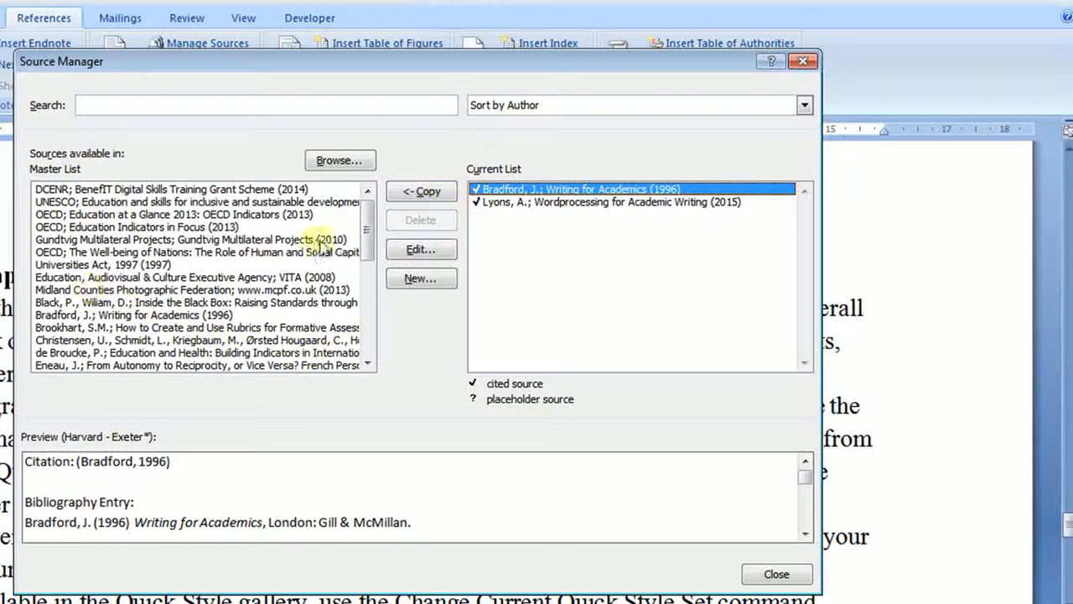
left_click_drag(367, 231, 366, 238)
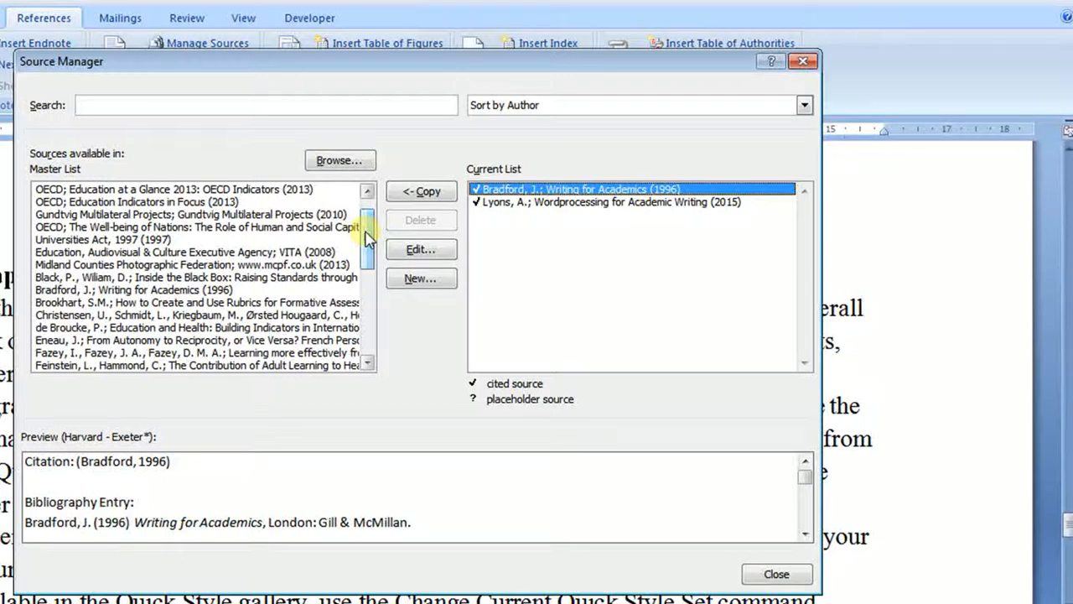
left_click_drag(368, 239, 365, 249)
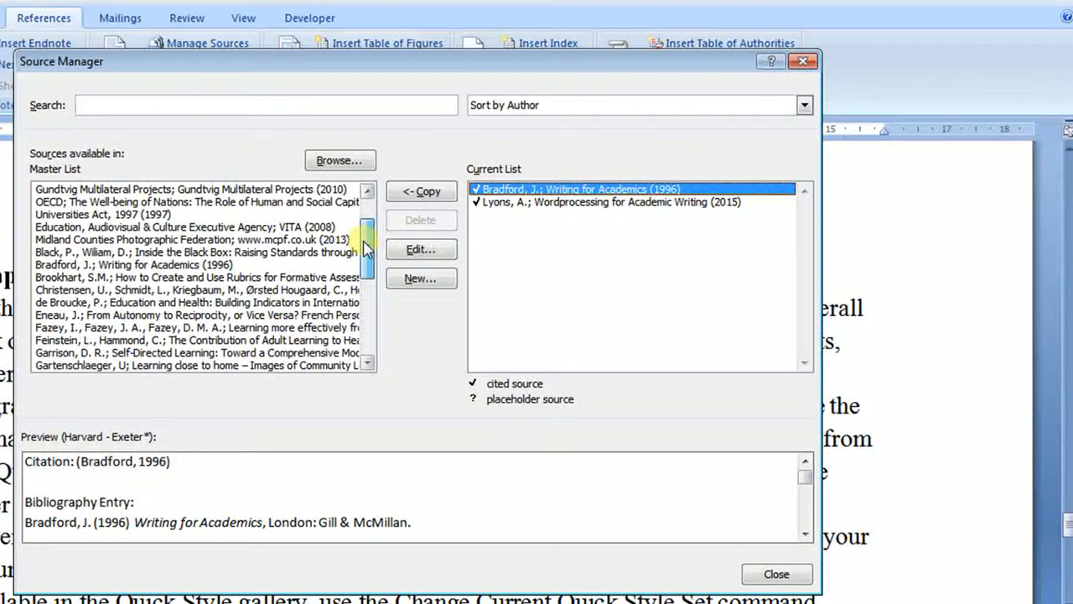
left_click_drag(366, 249, 365, 315)
left_click(198, 341)
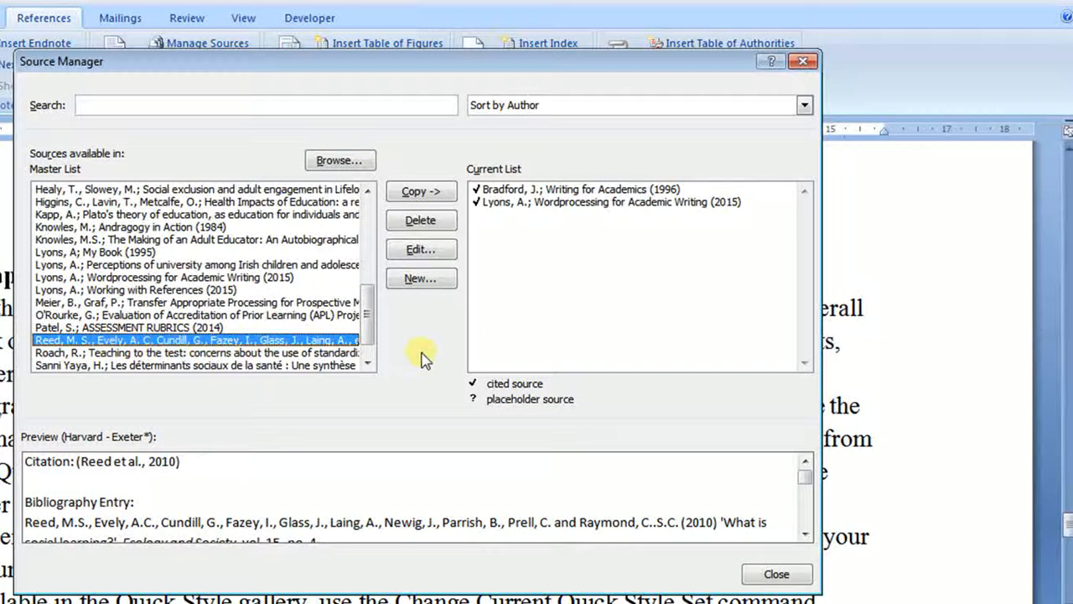
left_click(413, 195)
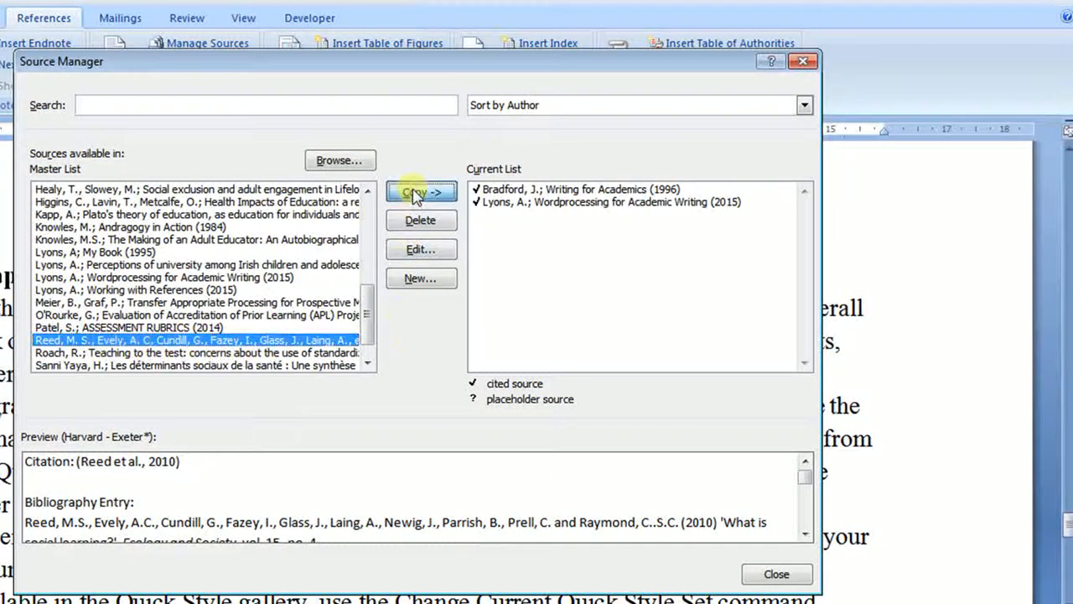
left_click(535, 248)
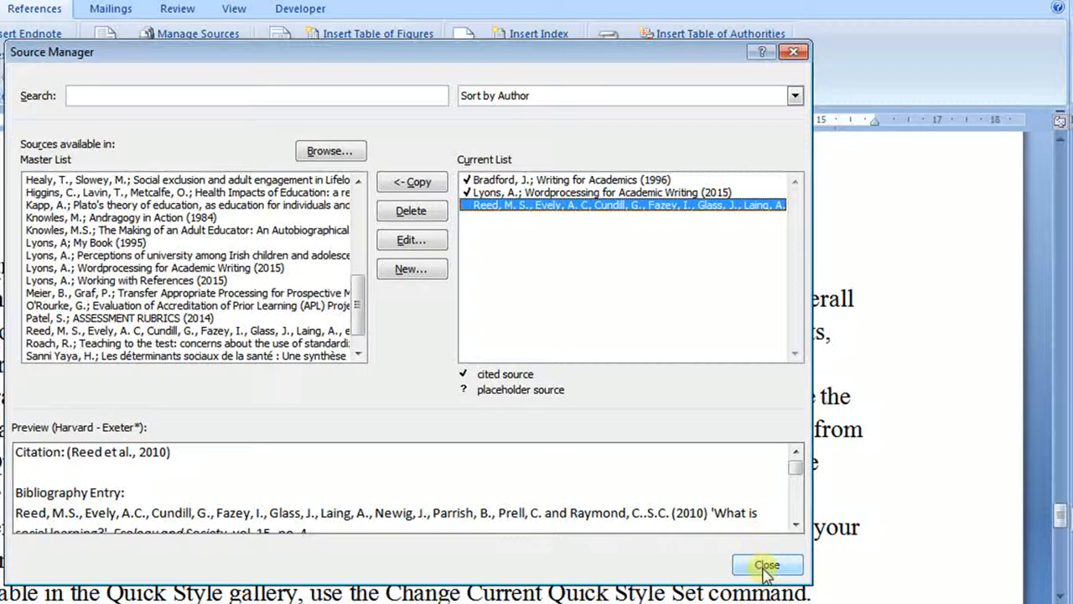
left_click(766, 566)
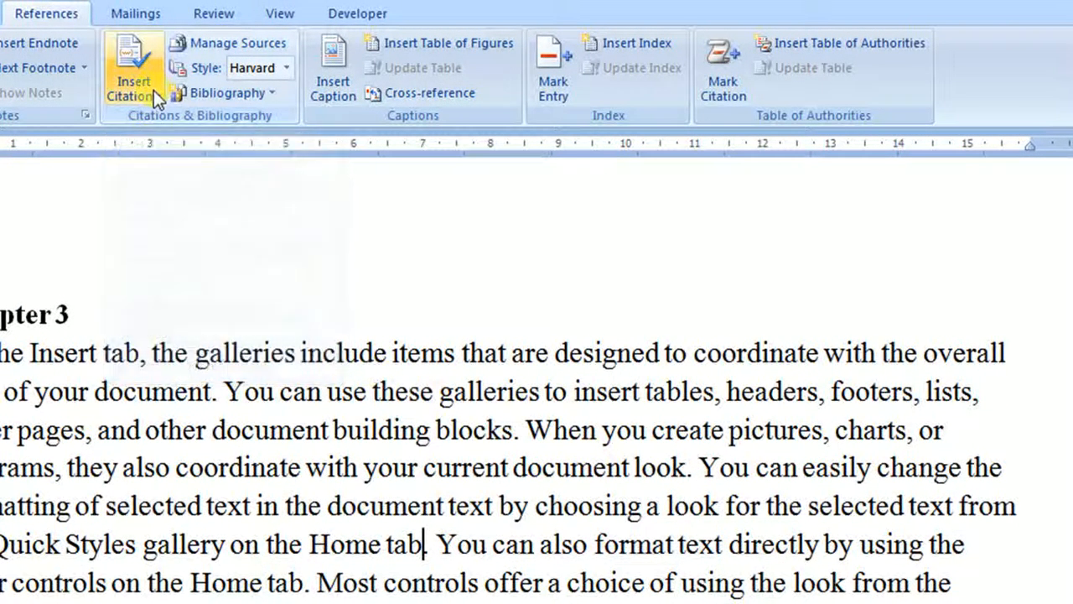
Cite "What is social learning?" (2010) after "Quick Styles gallery on the Home tab" in Chapter 3, and update the bibliography.
left_click(154, 90)
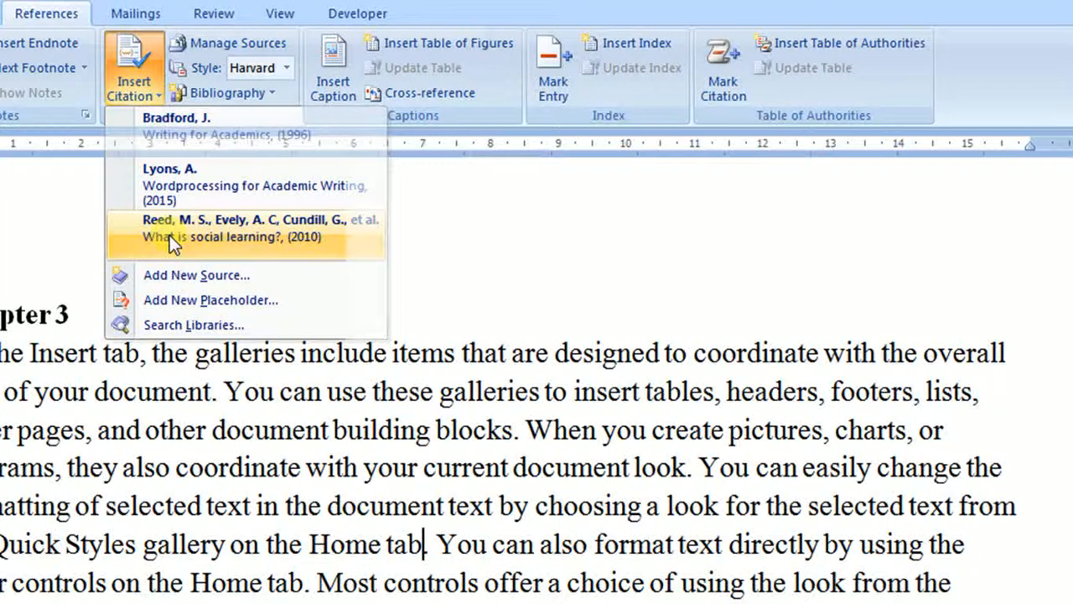
left_click(170, 234)
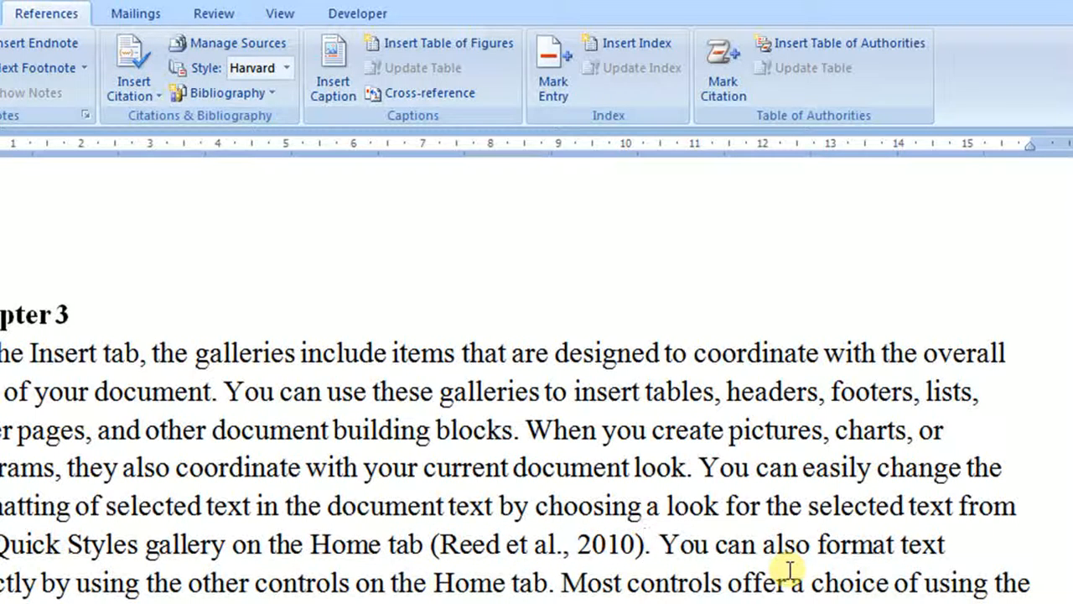
scroll(790, 571, "down", 3)
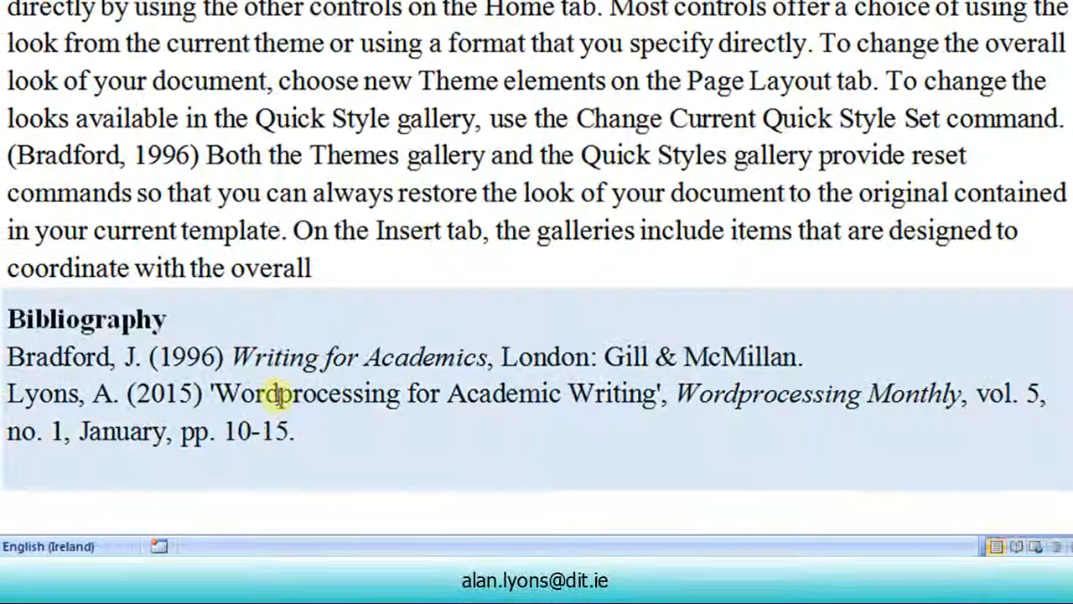
left_click(134, 327)
left_click(151, 272)
scroll(390, 453, "down", 2)
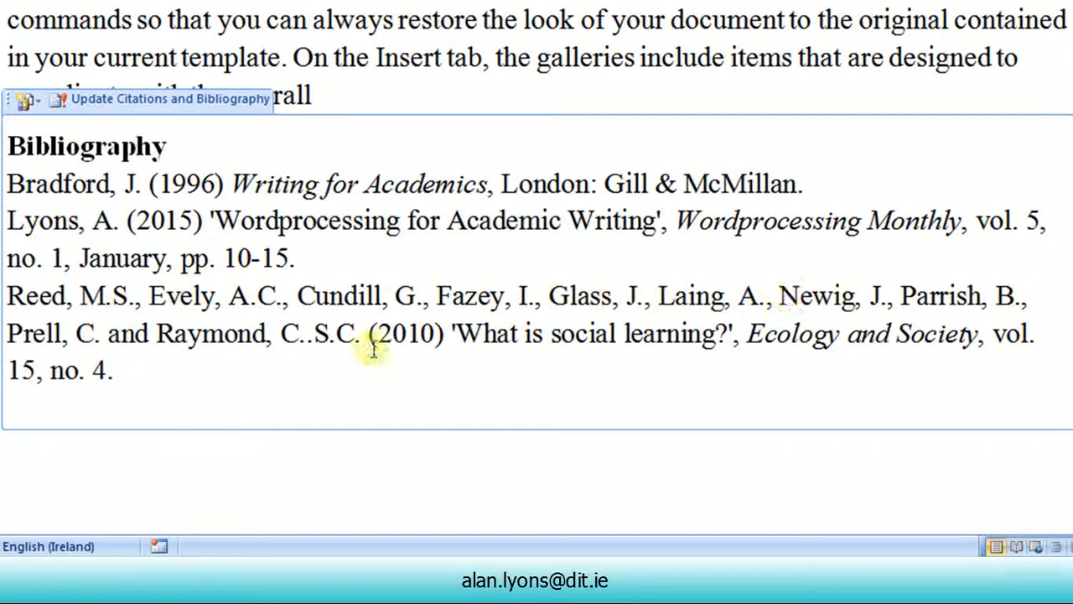
scroll(269, 377, "up", 3)
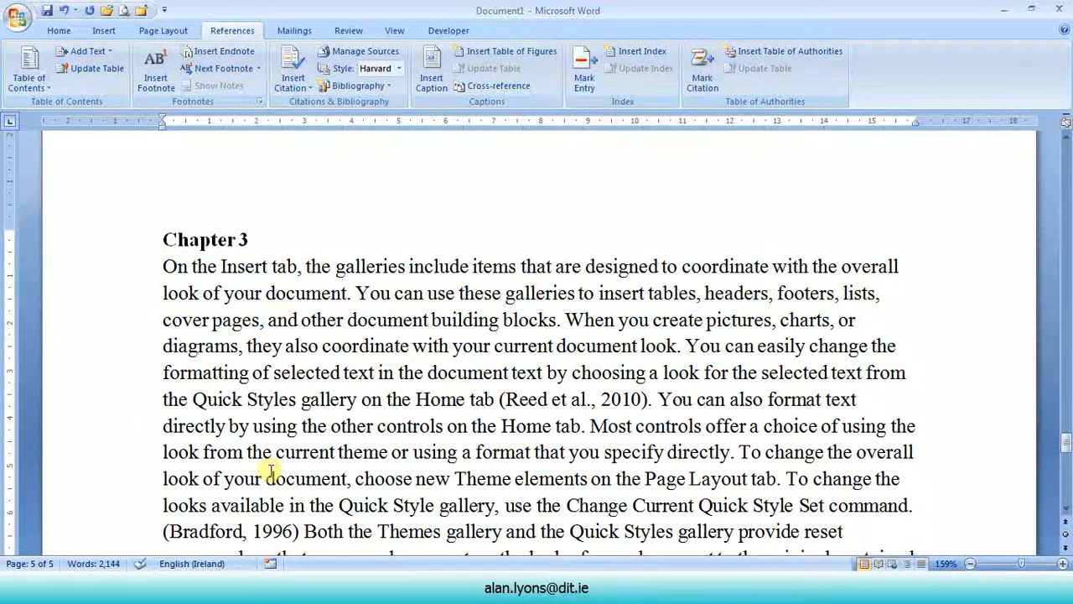
scroll(271, 472, "down", 3)
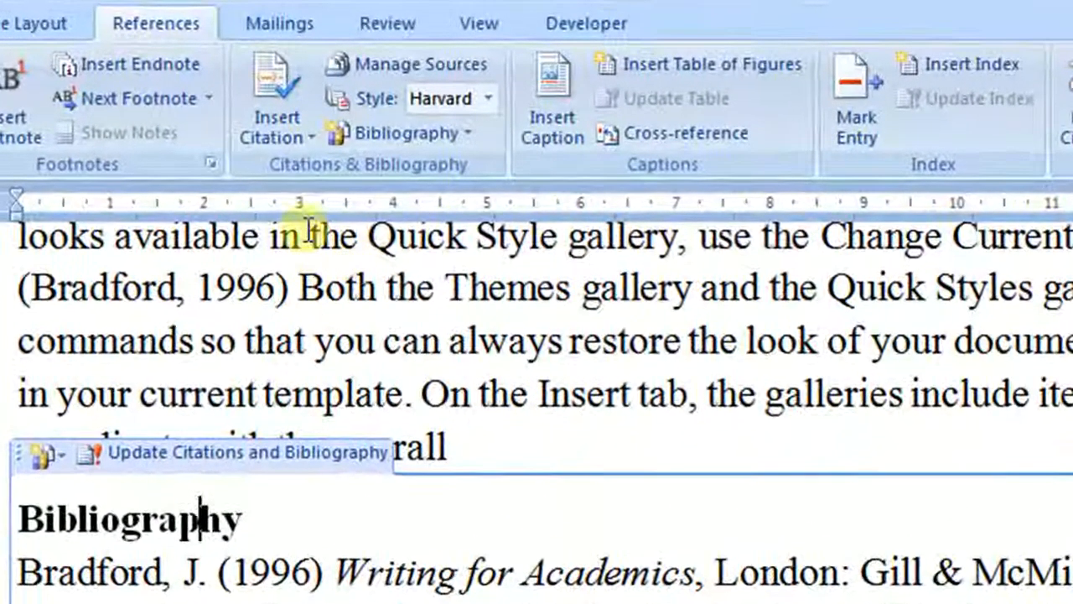
left_click(282, 124)
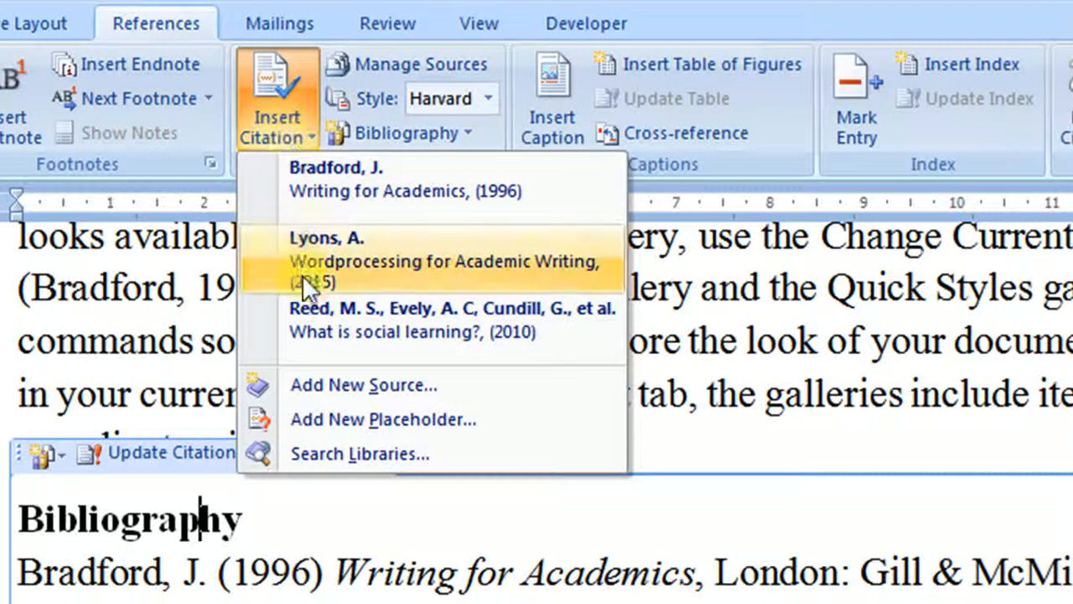
left_click(343, 386)
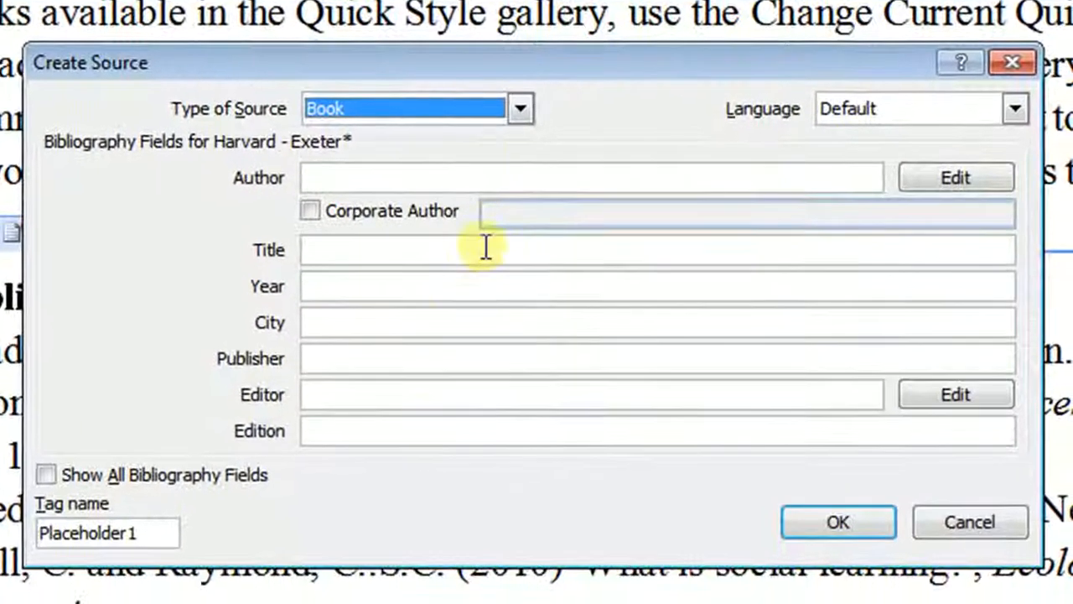
left_click(520, 109)
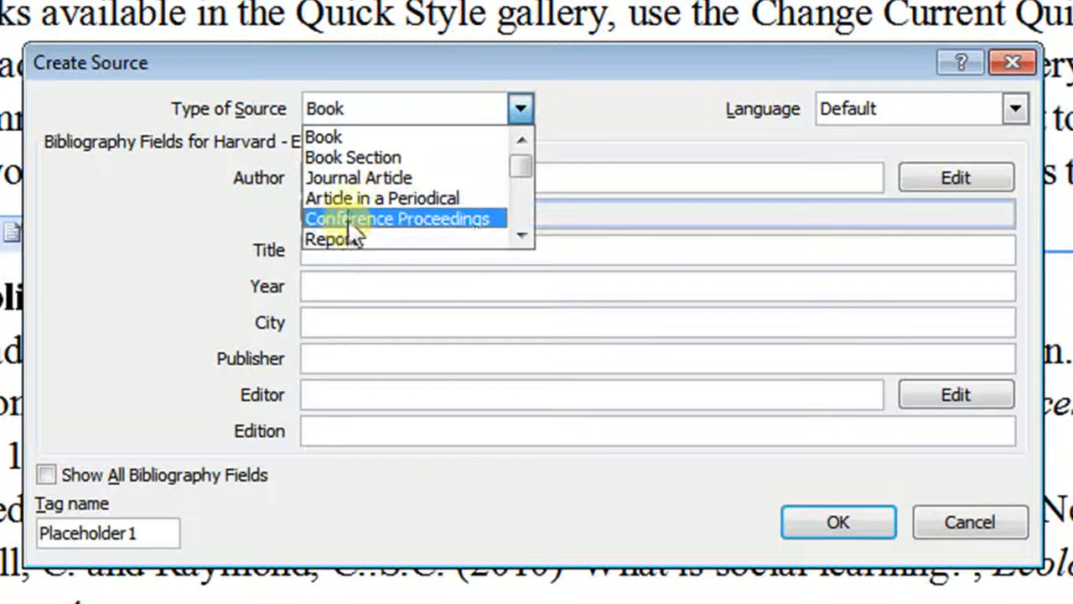
left_click(607, 109)
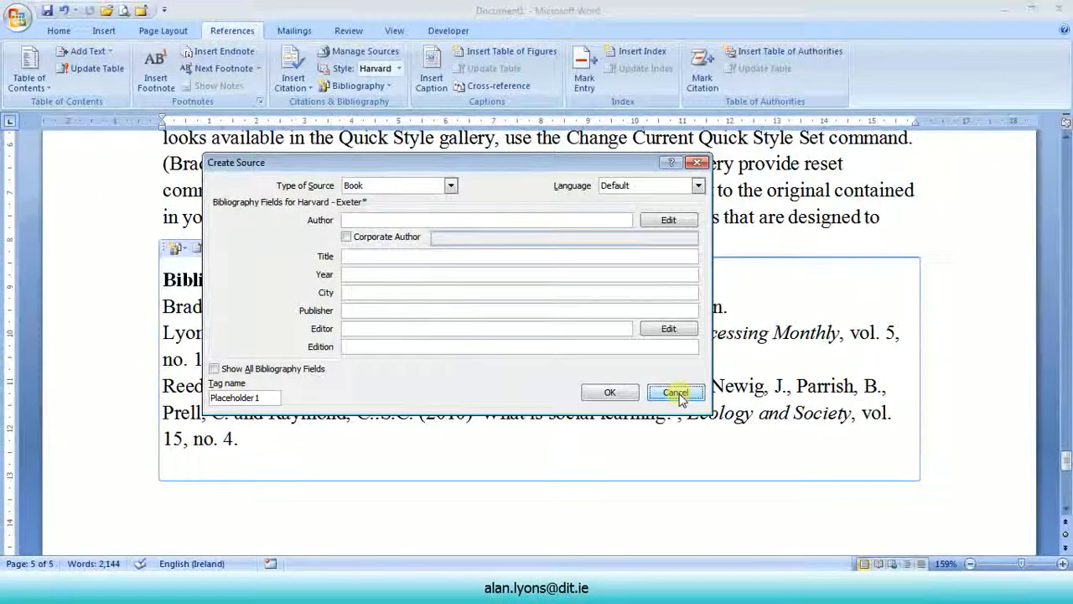
left_click(970, 521)
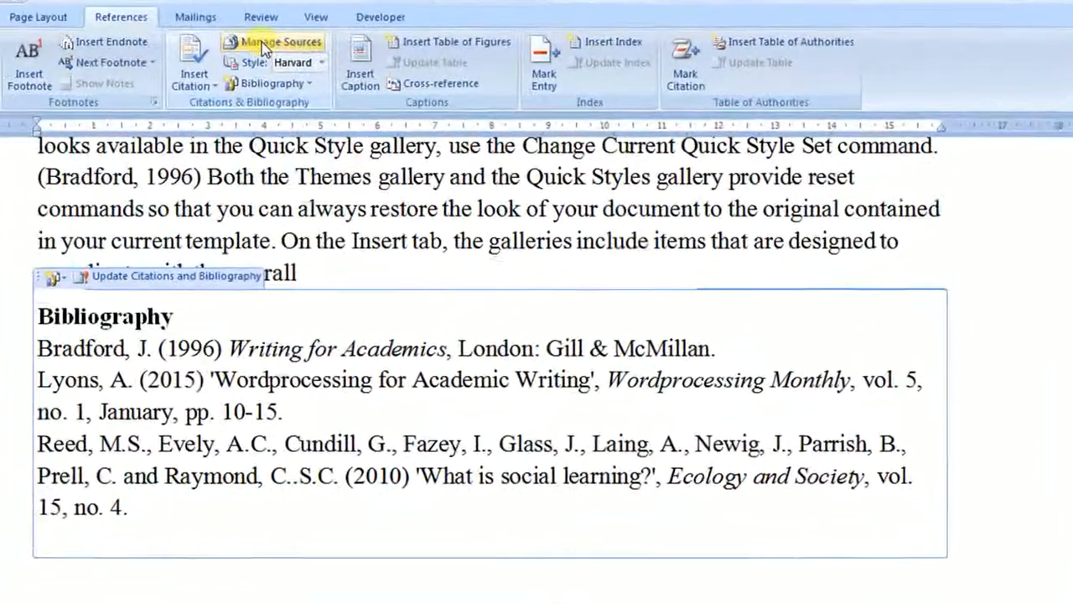
left_click(340, 52)
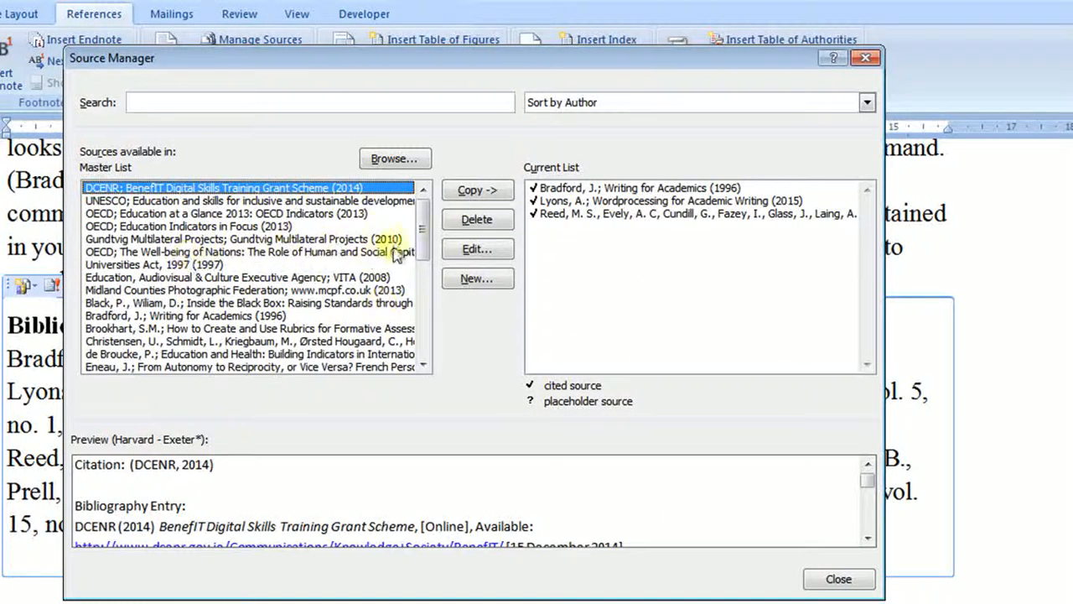
mouse_move(422, 228)
left_mouse_down()
mouse_move(424, 306)
mouse_move(423, 222)
left_mouse_up()
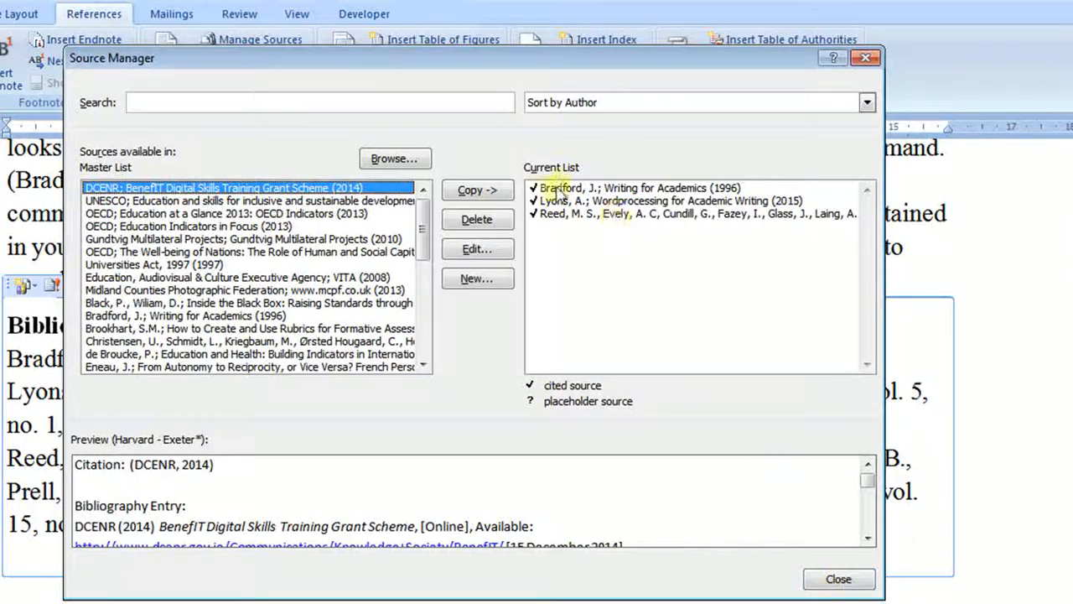
left_click(838, 581)
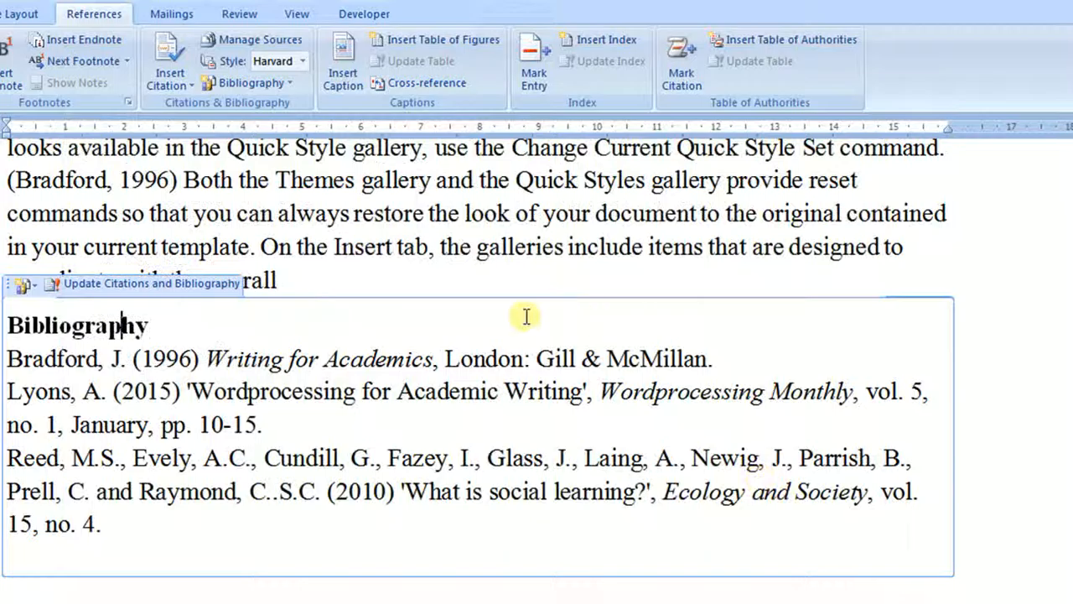
Delete the 1996 in-text citation after the sentence ending "Change Current Quick Style Set command.".
scroll(536, 307, "up", 2)
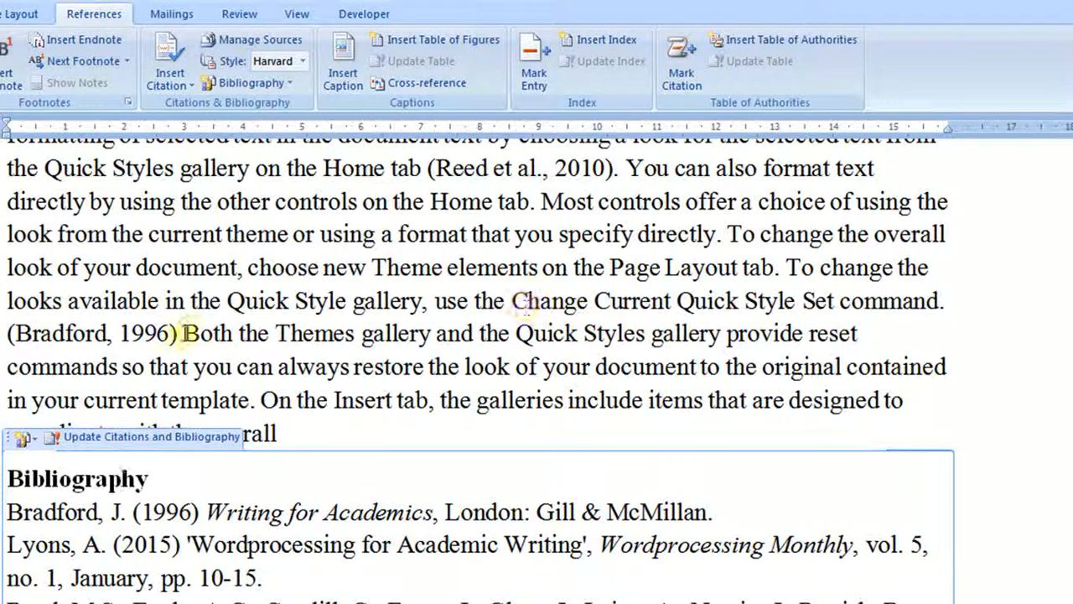
left_click(180, 333)
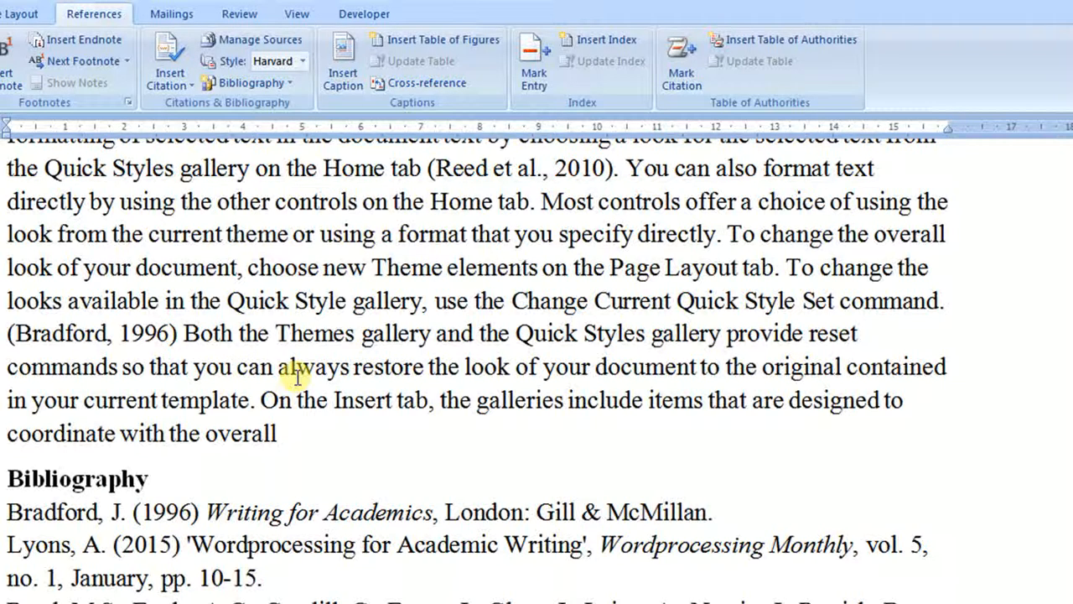
key("BackSpace")
key("BackSpace")
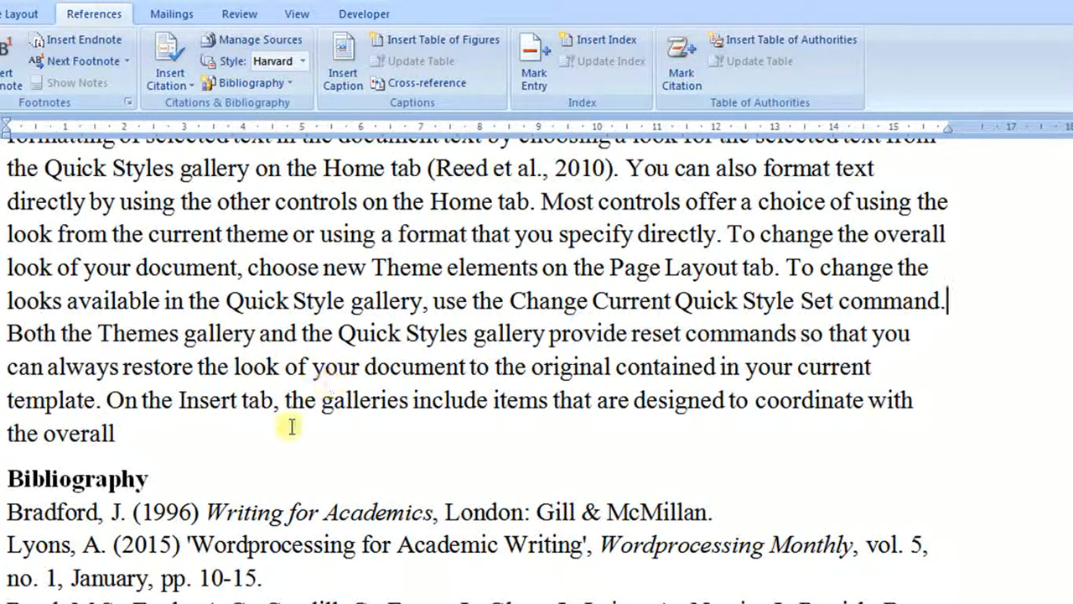
Remove the "Writing for Academics" source from the document's current source list, and update the bibliography.
scroll(435, 419, "down", 2)
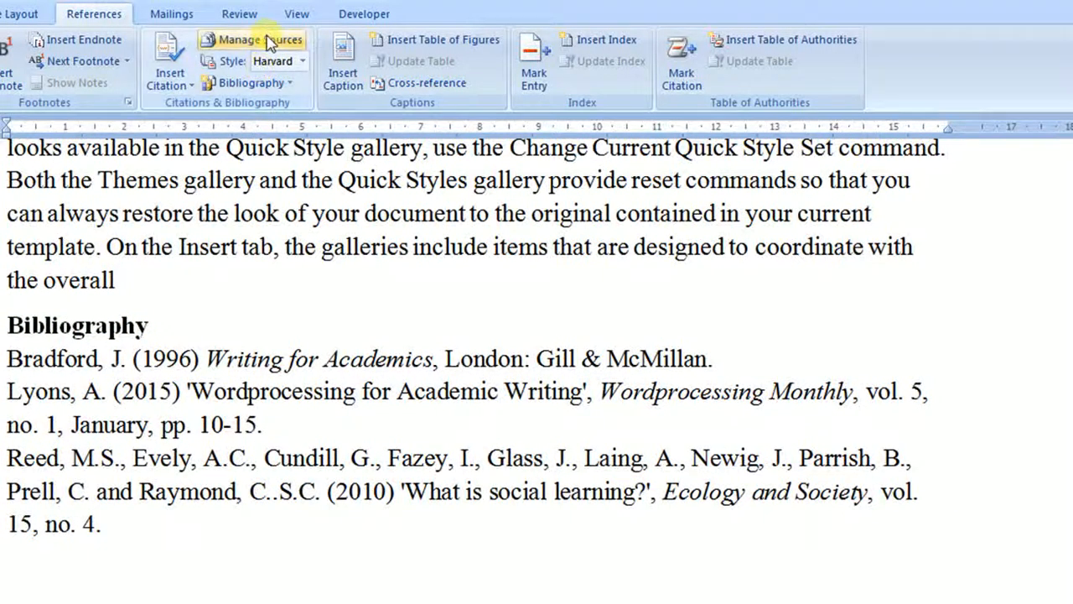
left_click(263, 39)
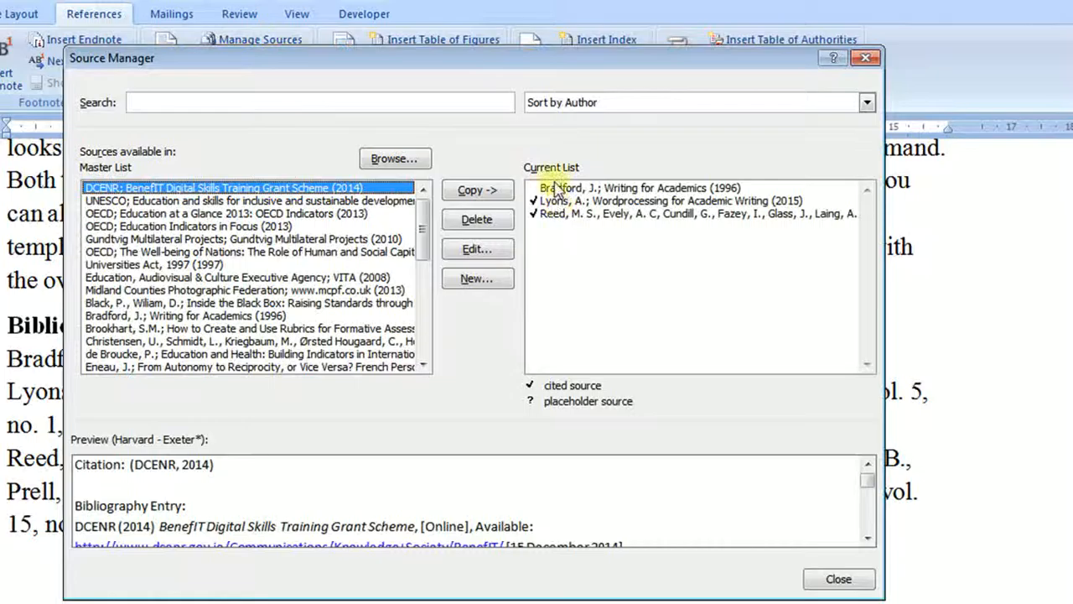
left_click(587, 188)
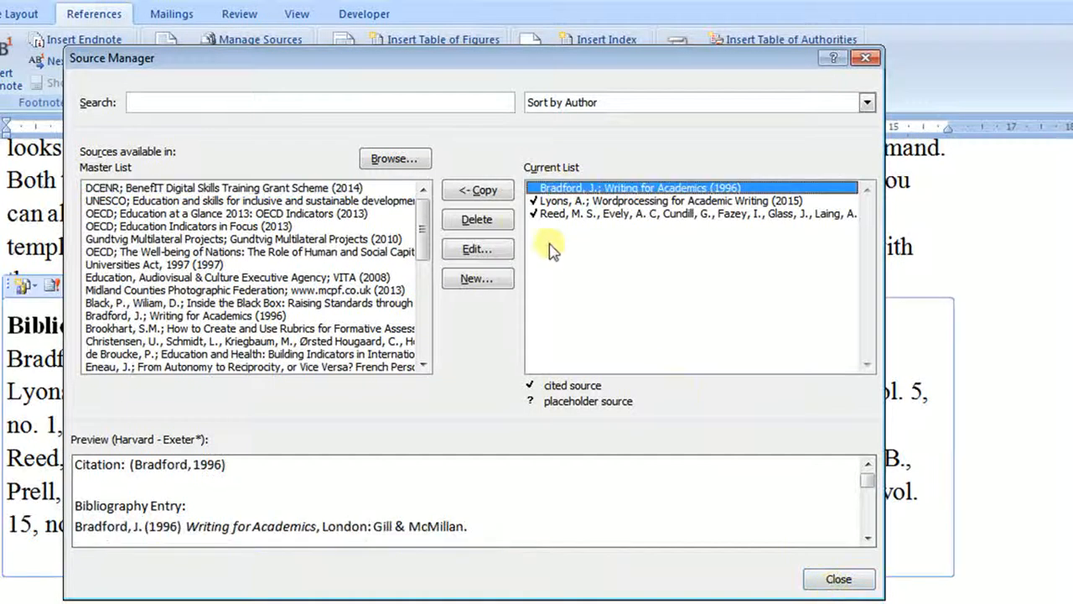
left_click(486, 225)
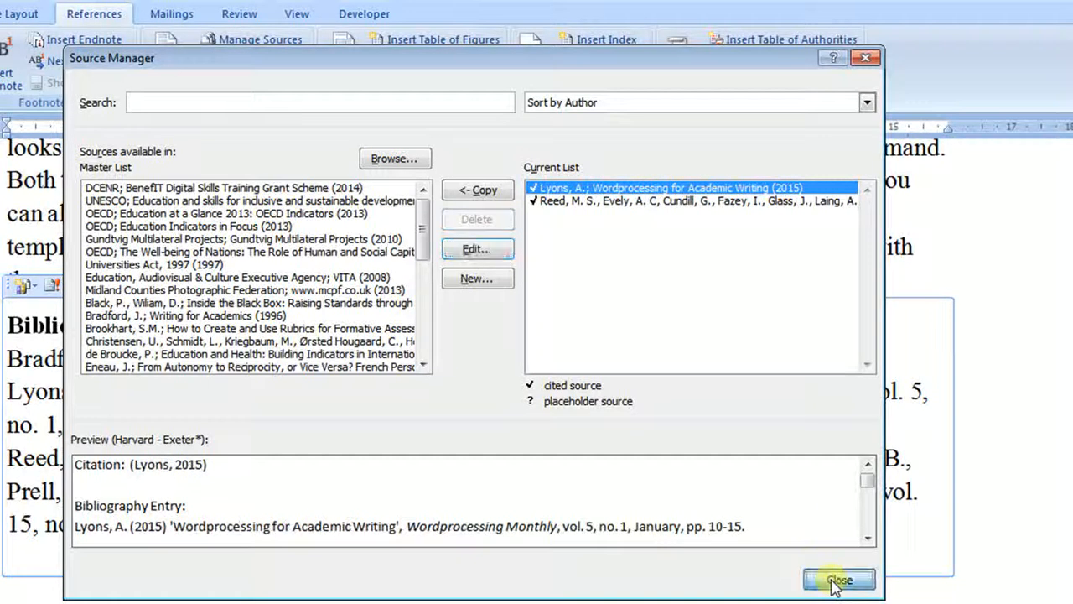
left_click(836, 580)
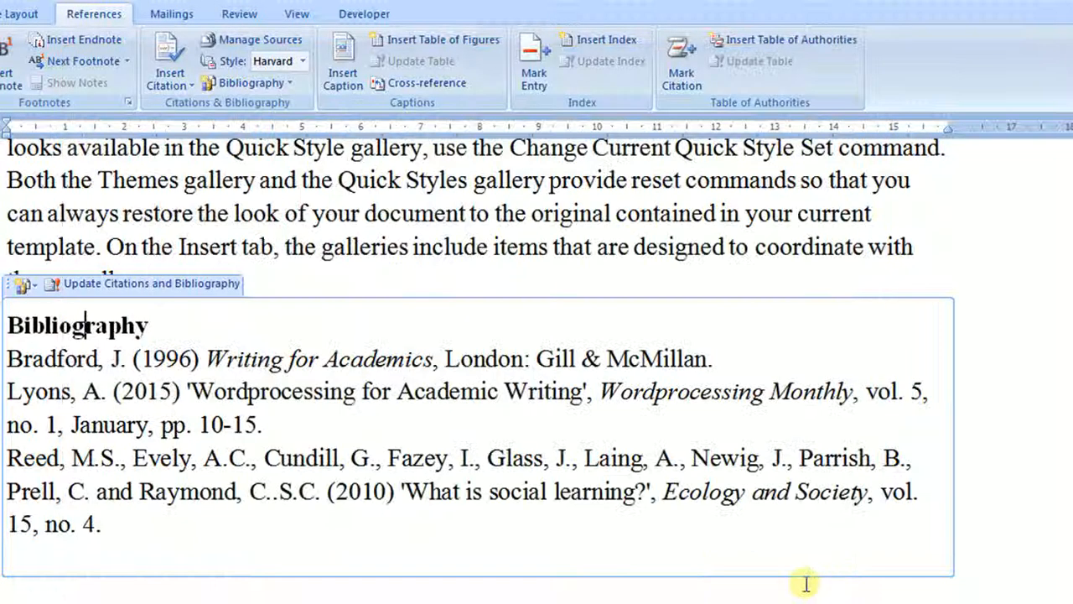
left_click(138, 283)
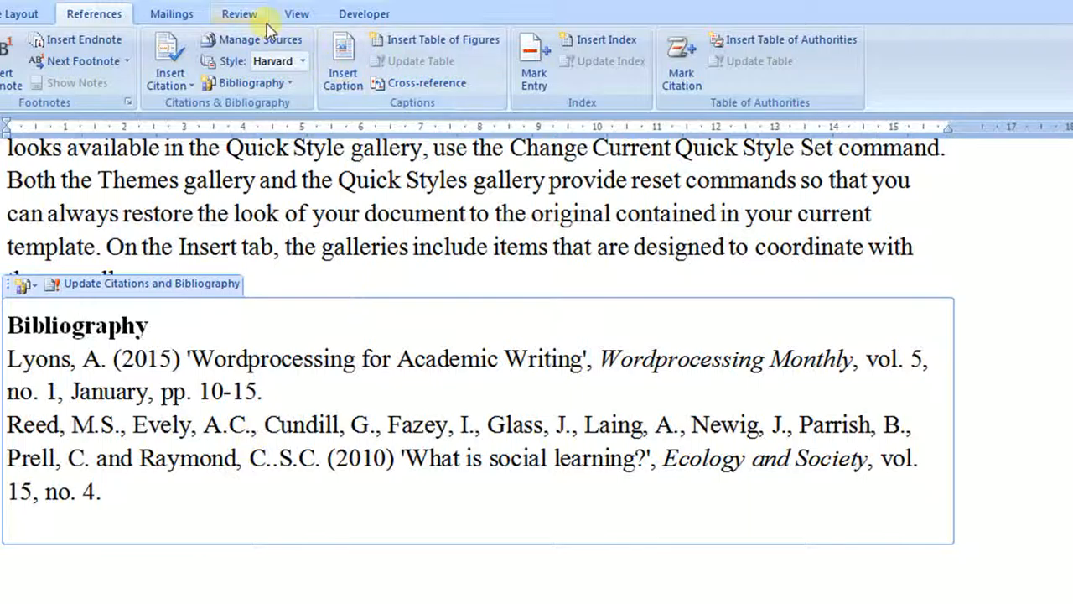
Review the master and current source lists in the Source Manager, and close it.
left_click(260, 39)
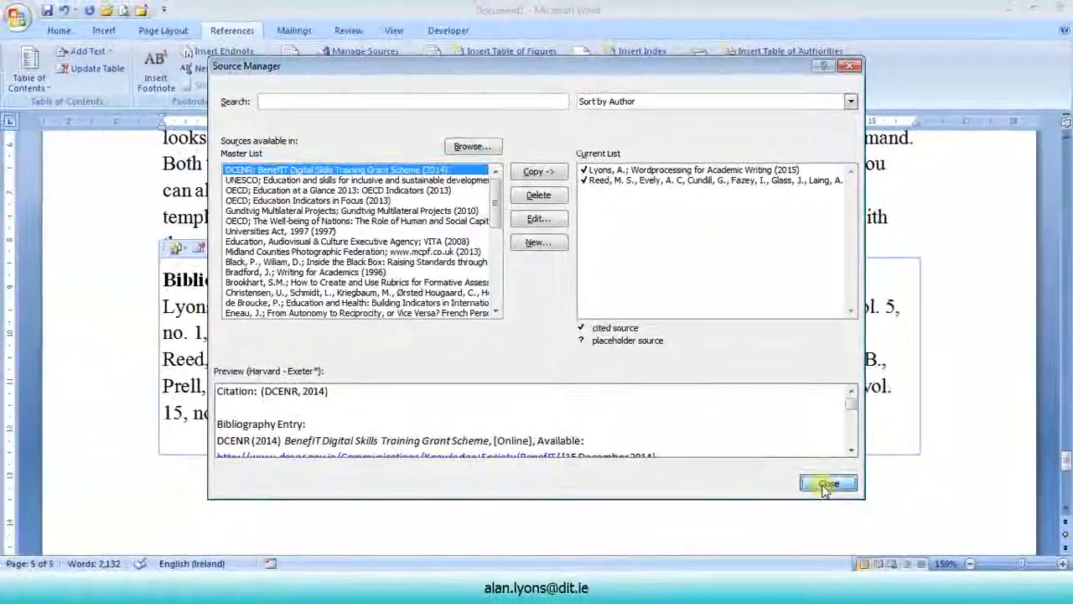
left_click(838, 578)
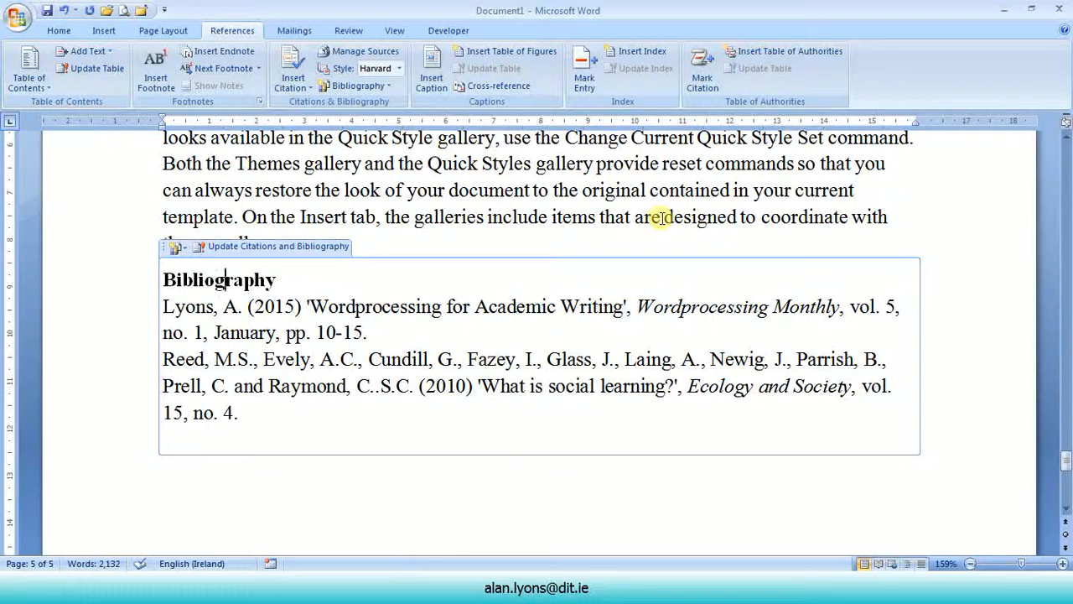
Update the entire table of contents at the start of the document, and follow its Bibliography entry to that section.
key("ctrl+Home")
scroll(663, 218, "down", 2)
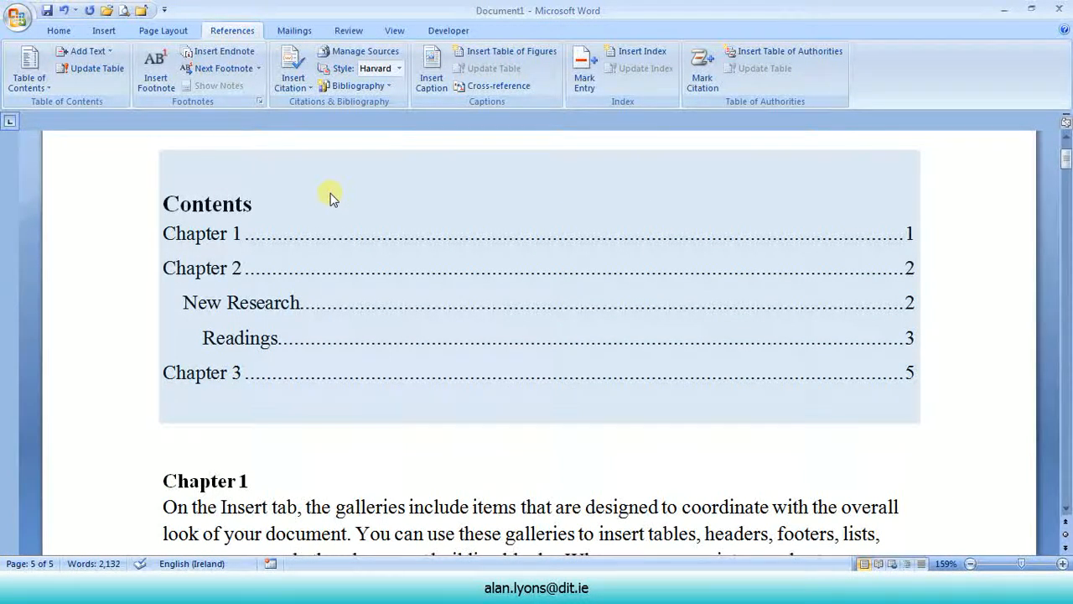
left_click(326, 194)
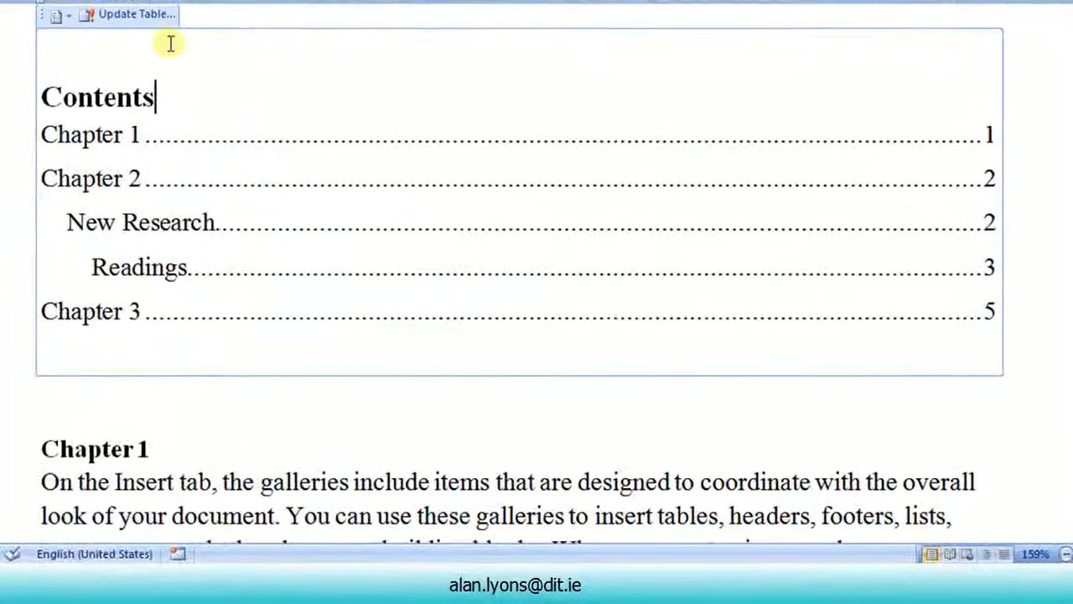
left_click(138, 15)
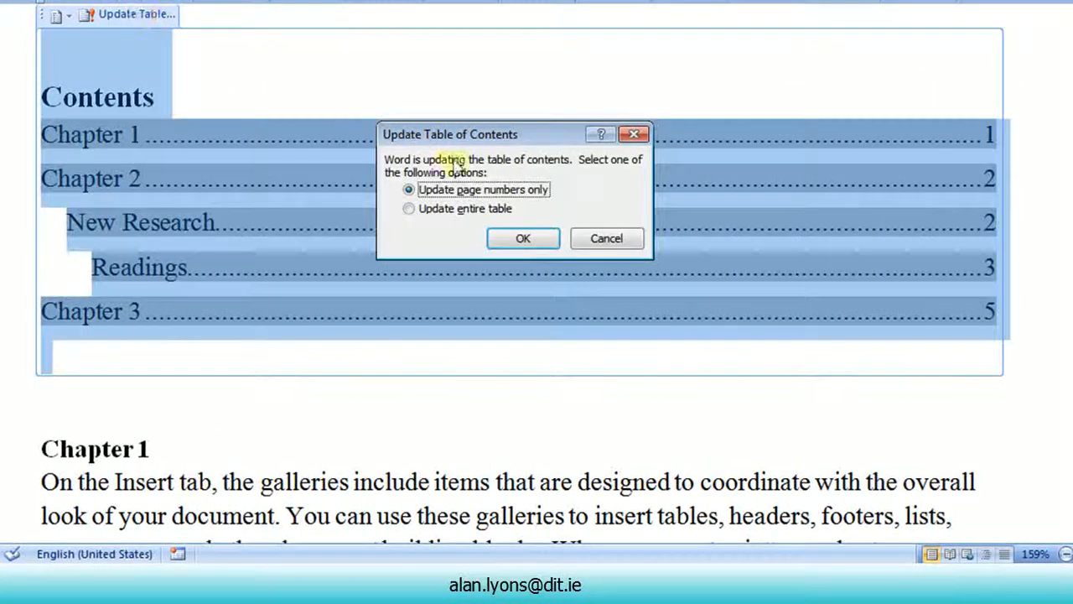
left_click(409, 209)
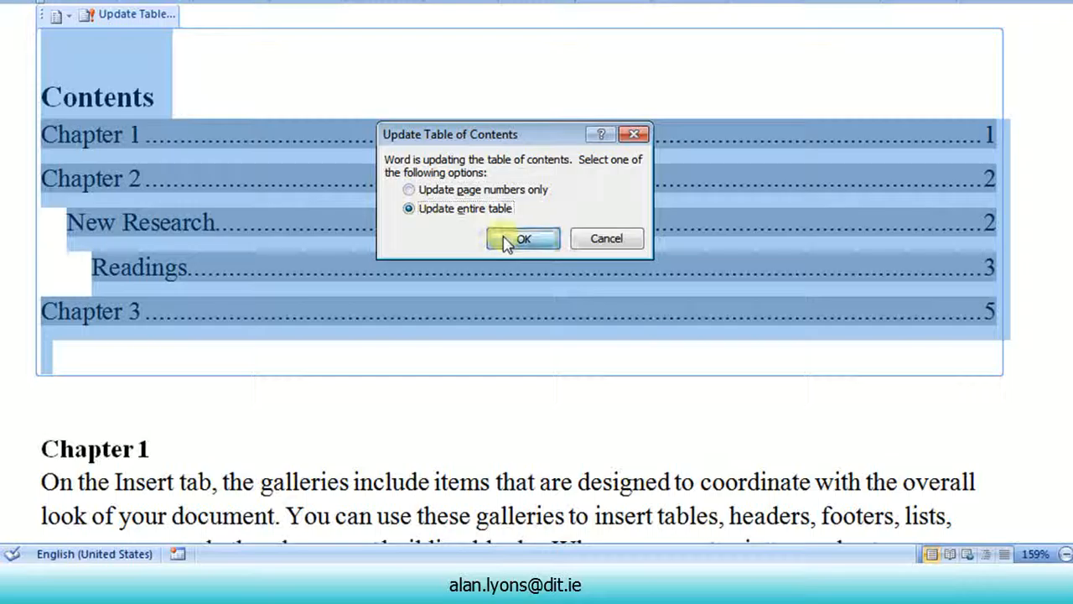
left_click(503, 237)
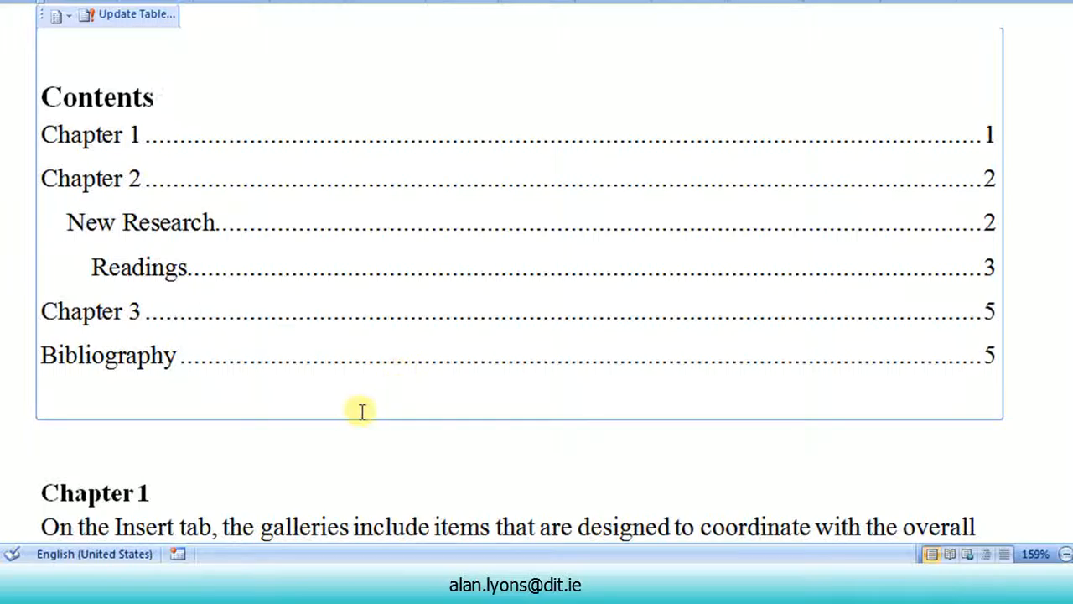
left_click(151, 358)
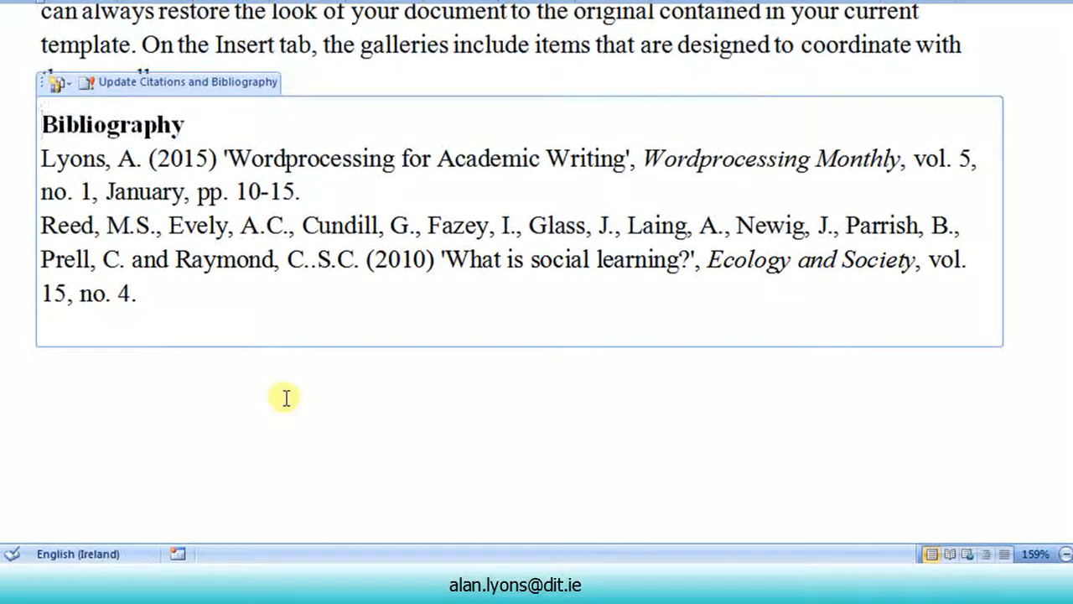